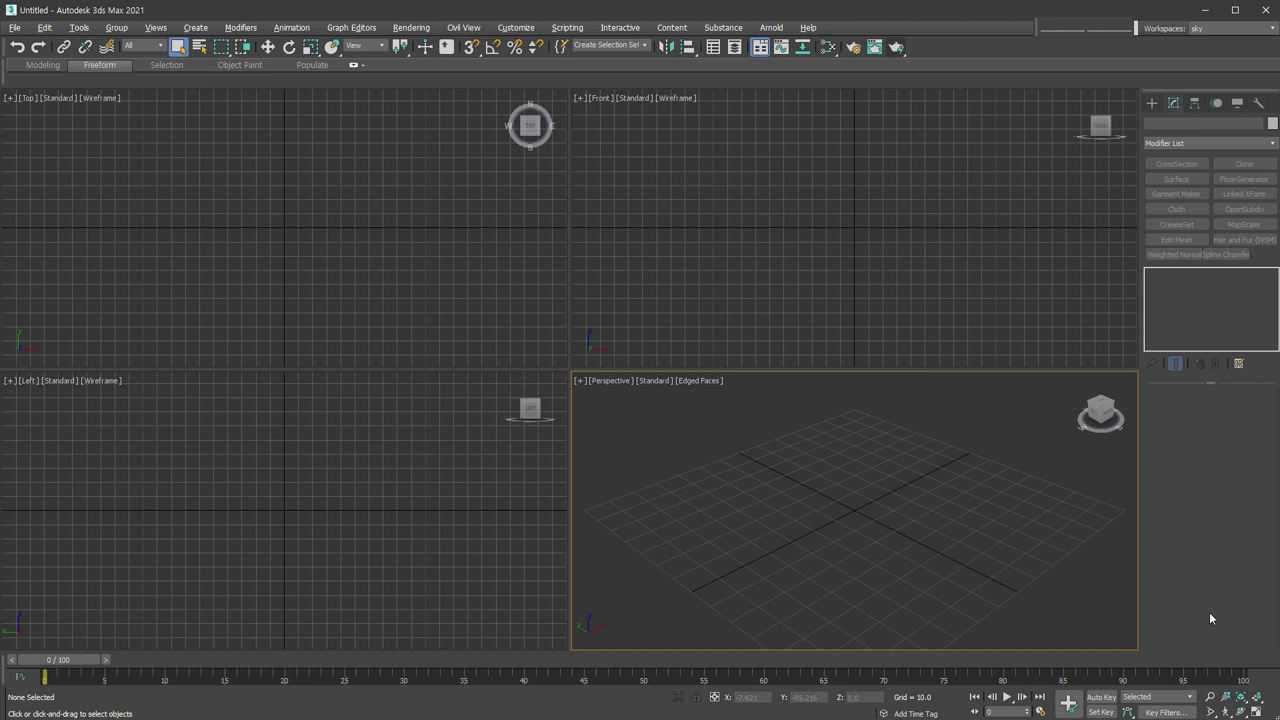
# - Maximize the Perspective viewport and show the Create panel's Standard Primitives
pyautogui.hotkey('alt', 'w')
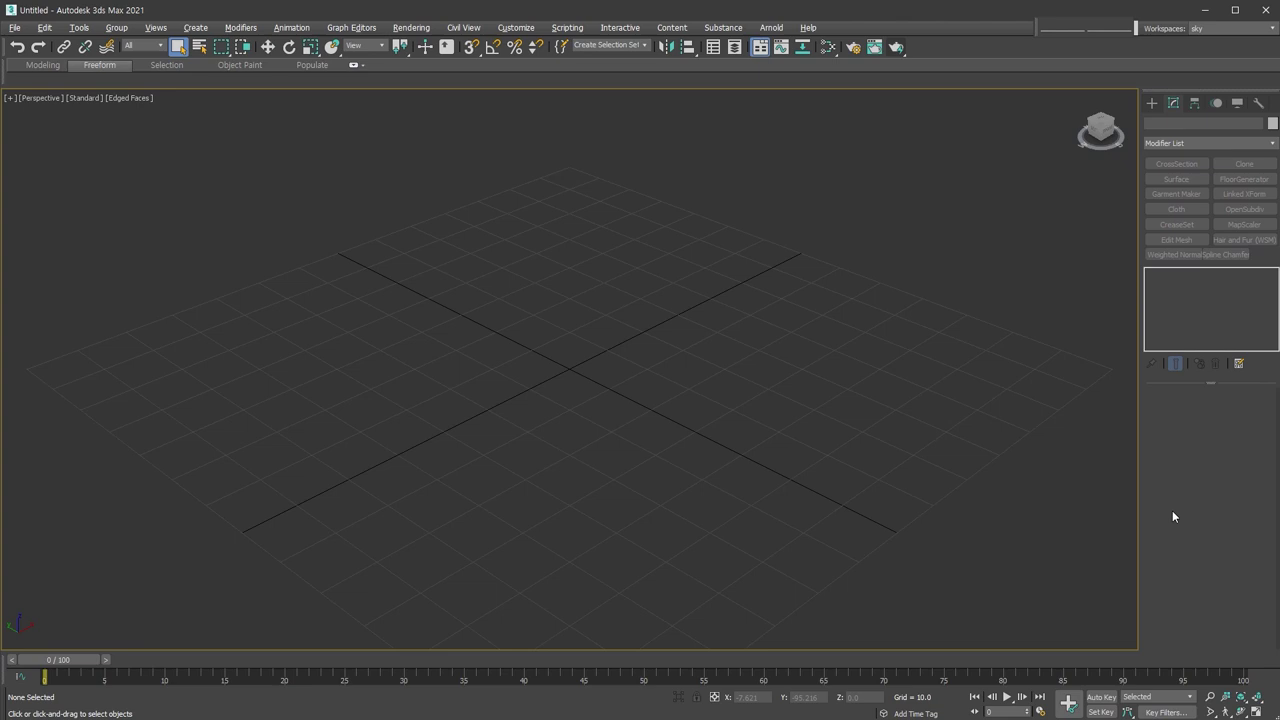
pyautogui.click(1152, 103)
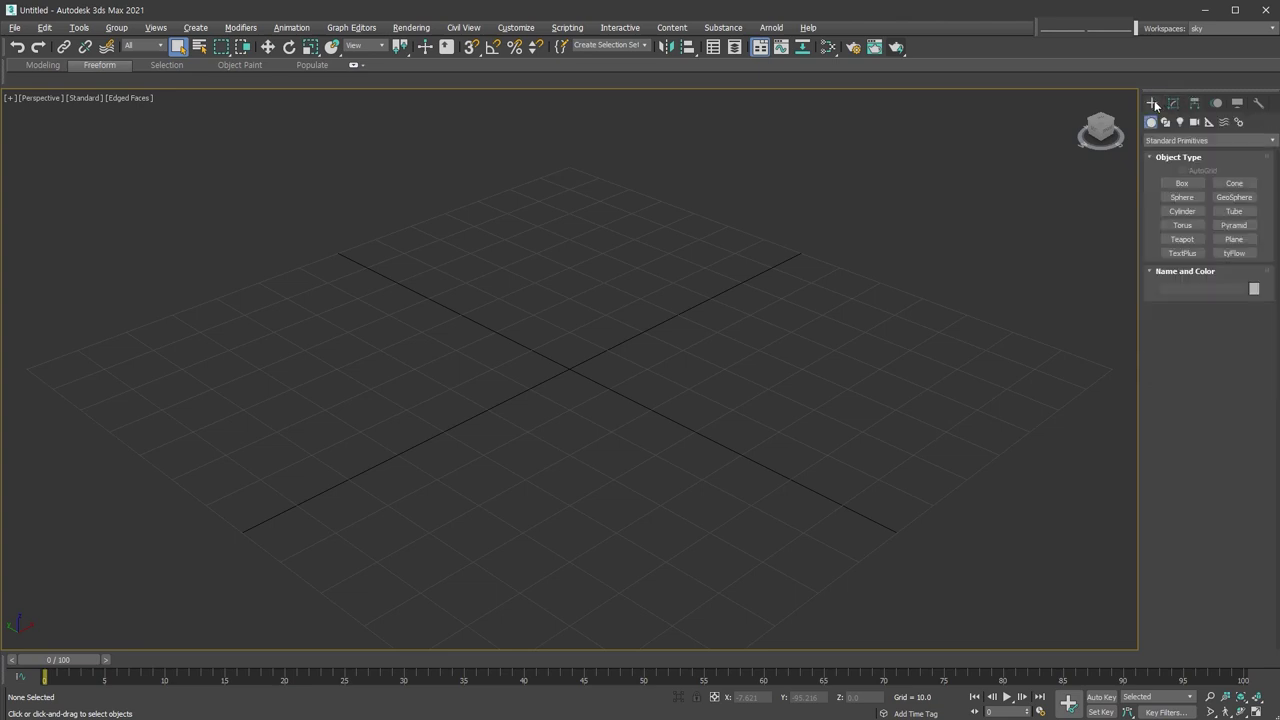
# - Drag out a large 4×4-segment Plane in the Perspective view
pyautogui.click(1234, 240)
pyautogui.moveTo(568, 170); pyautogui.dragTo(665, 598)
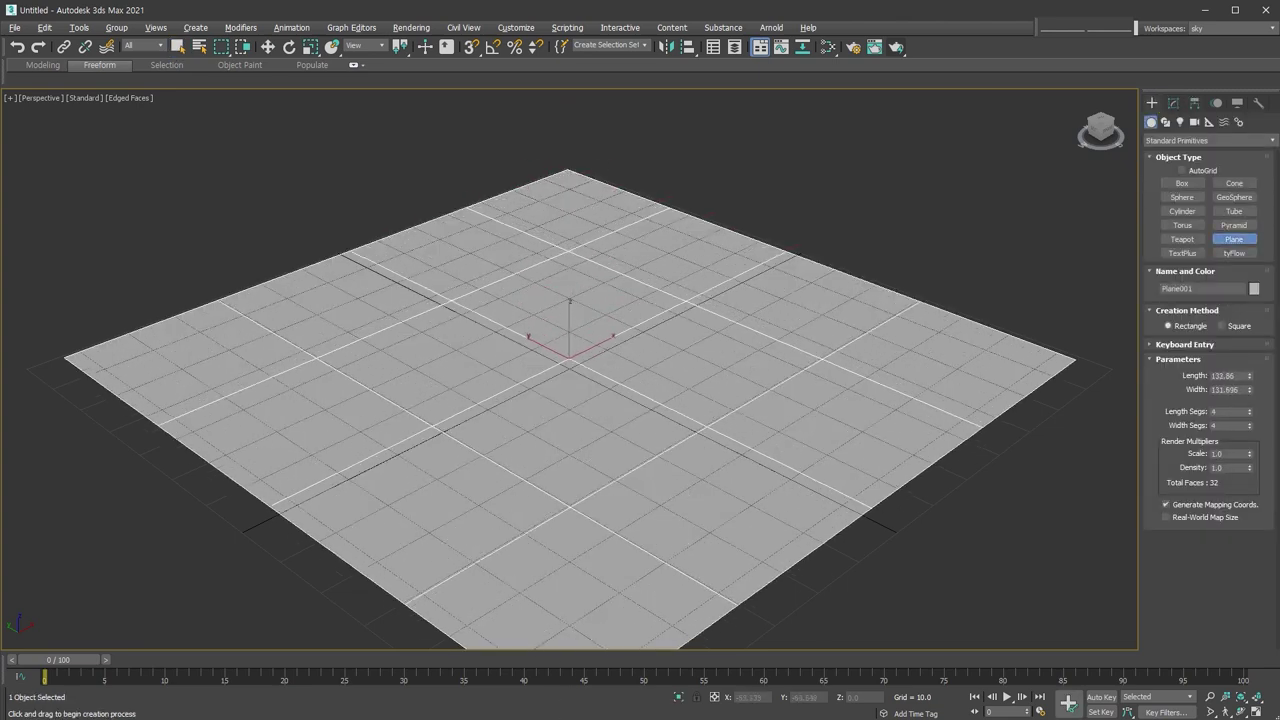
pyautogui.moveTo(665, 598)
pyautogui.keyDown('alt'); pyautogui.mouseDown(button='middle')
pyautogui.moveTo(752, 491)
pyautogui.moveTo(966, 551)
pyautogui.mouseUp(button='middle'); pyautogui.keyUp('alt')
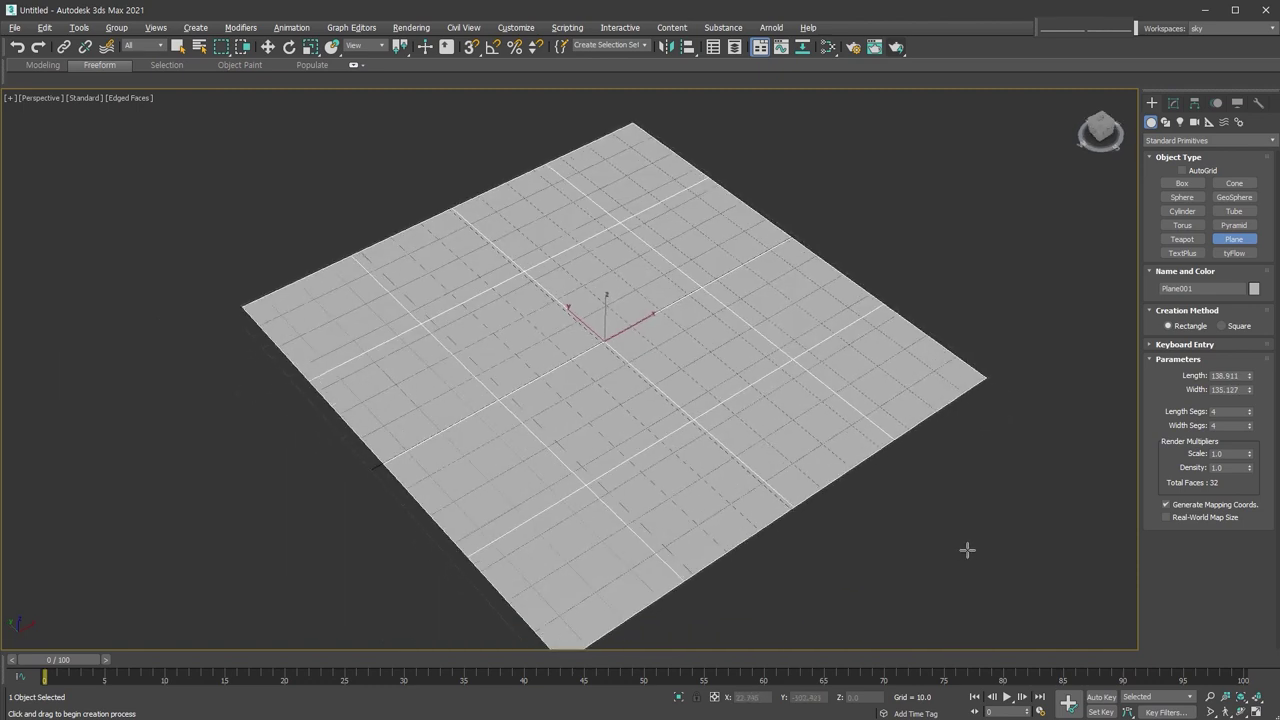
pyautogui.rightClick(849, 501)
# - Convert Plane001 to an Editable Poly from its right-click menu
pyautogui.click(874, 514)
pyautogui.click(801, 413)
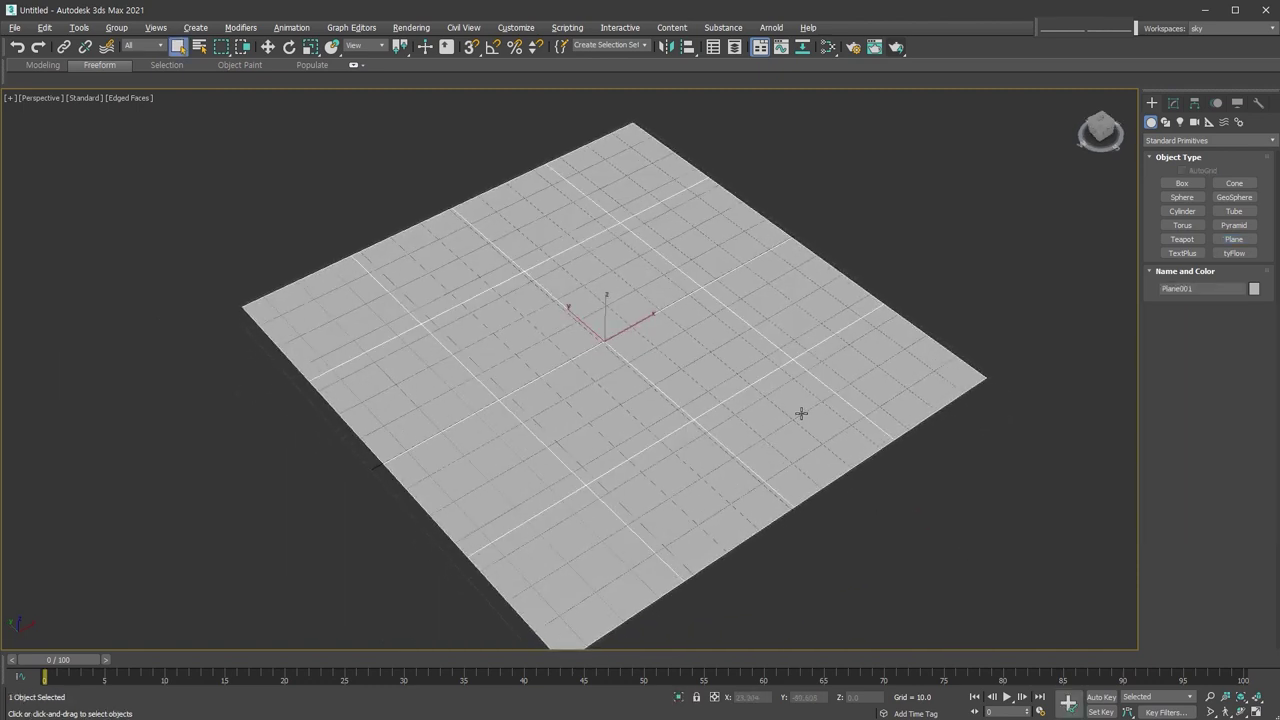
pyautogui.rightClick(864, 483)
pyautogui.click(866, 490)
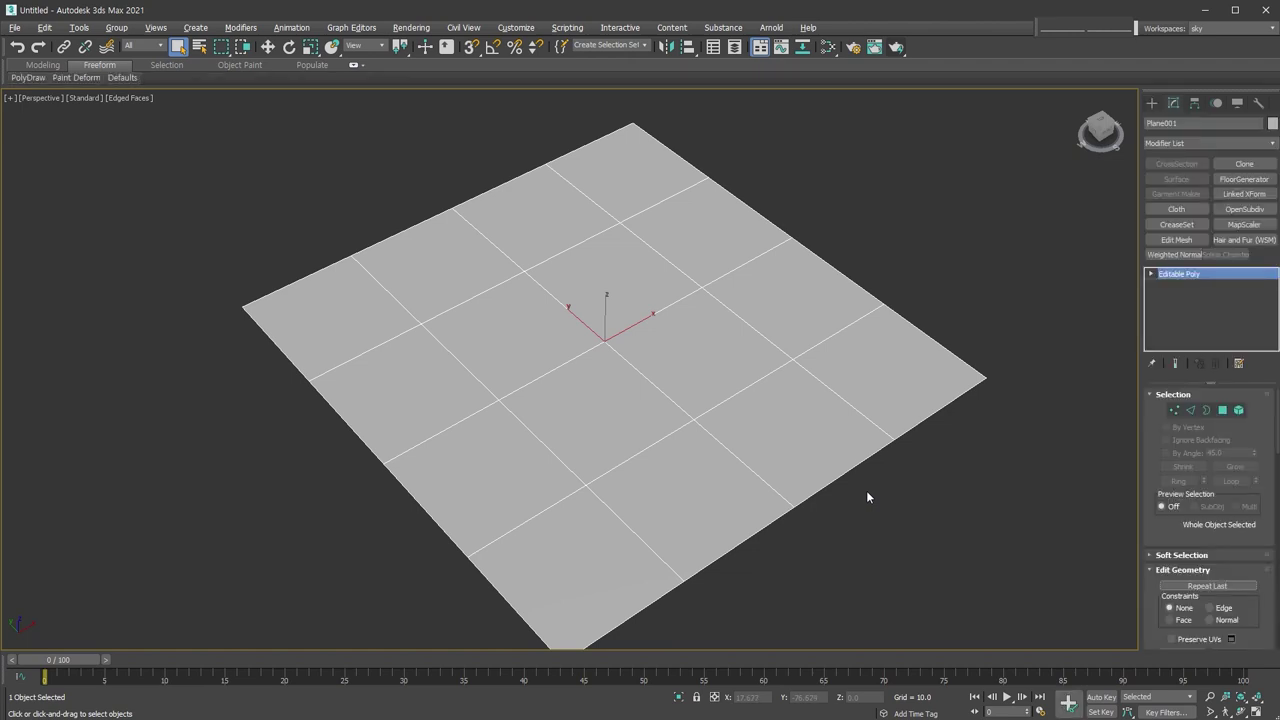
# - At vertex level, Ctrl-add several plane vertices, Alt-remove two, then clear the selection
pyautogui.click(1174, 410)
pyautogui.click(792, 362)
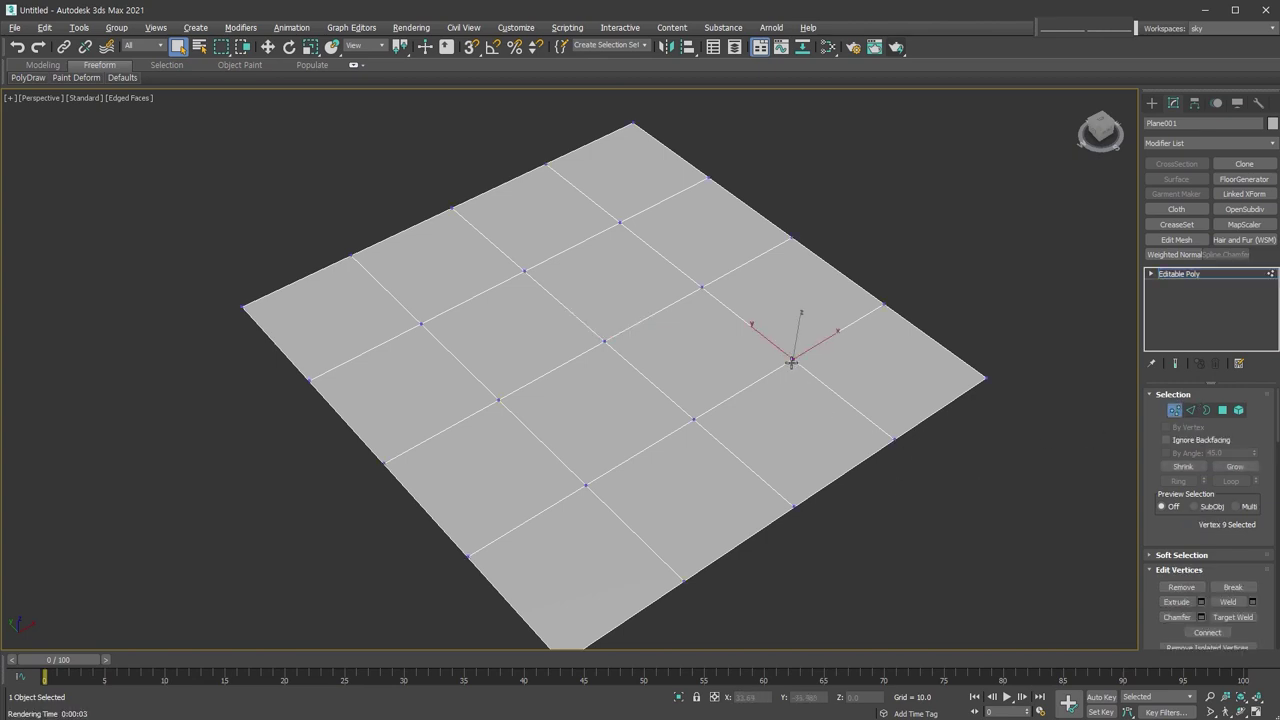
pyautogui.keyDown('ctrl'); pyautogui.click(694, 421); pyautogui.keyUp('ctrl')
pyautogui.keyDown('ctrl'); pyautogui.click(604, 341); pyautogui.keyUp('ctrl')
pyautogui.keyDown('ctrl'); pyautogui.click(700, 288); pyautogui.keyUp('ctrl')
pyautogui.keyDown('alt'); pyautogui.click(701, 287); pyautogui.keyUp('alt')
pyautogui.keyDown('alt'); pyautogui.click(793, 358); pyautogui.keyUp('alt')
pyautogui.click(797, 410)
# - Select the plane's centre vertex and convert it to its four surrounding edges
pyautogui.moveTo(956, 417); pyautogui.dragTo(939, 392, button='middle')
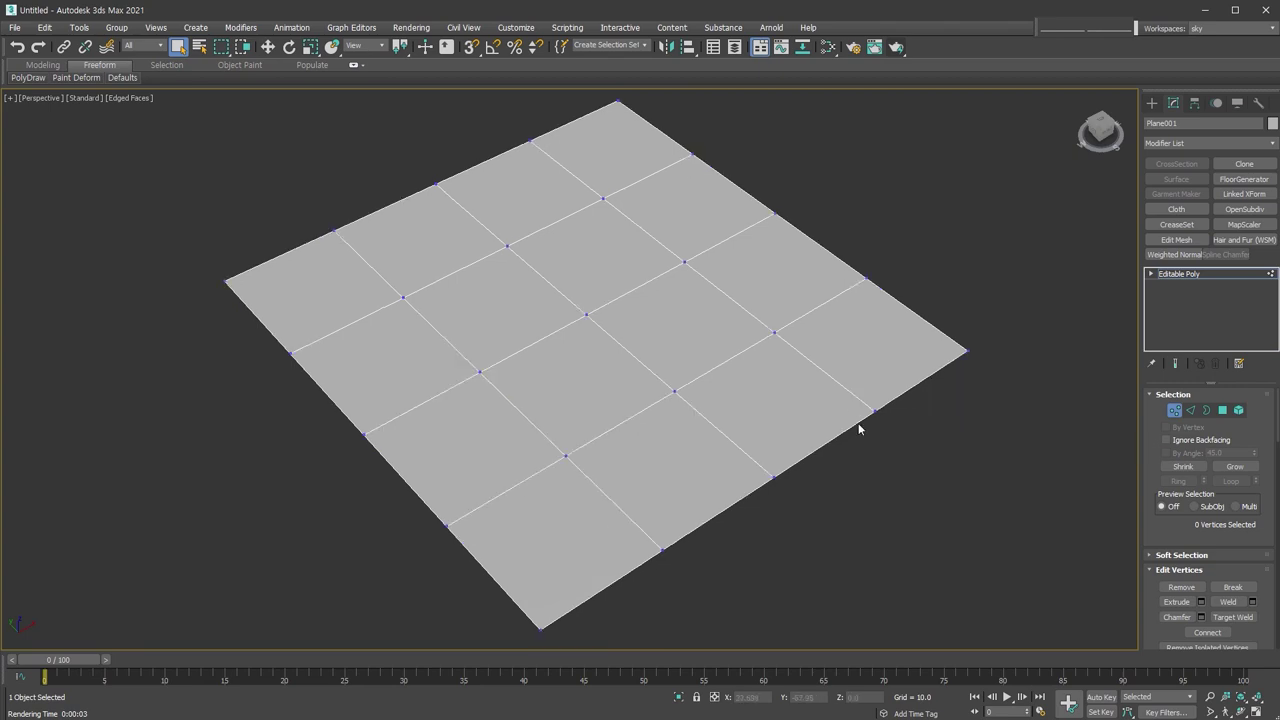
pyautogui.moveTo(607, 346); pyautogui.dragTo(568, 301)
pyautogui.click(648, 312)
pyautogui.click(586, 314)
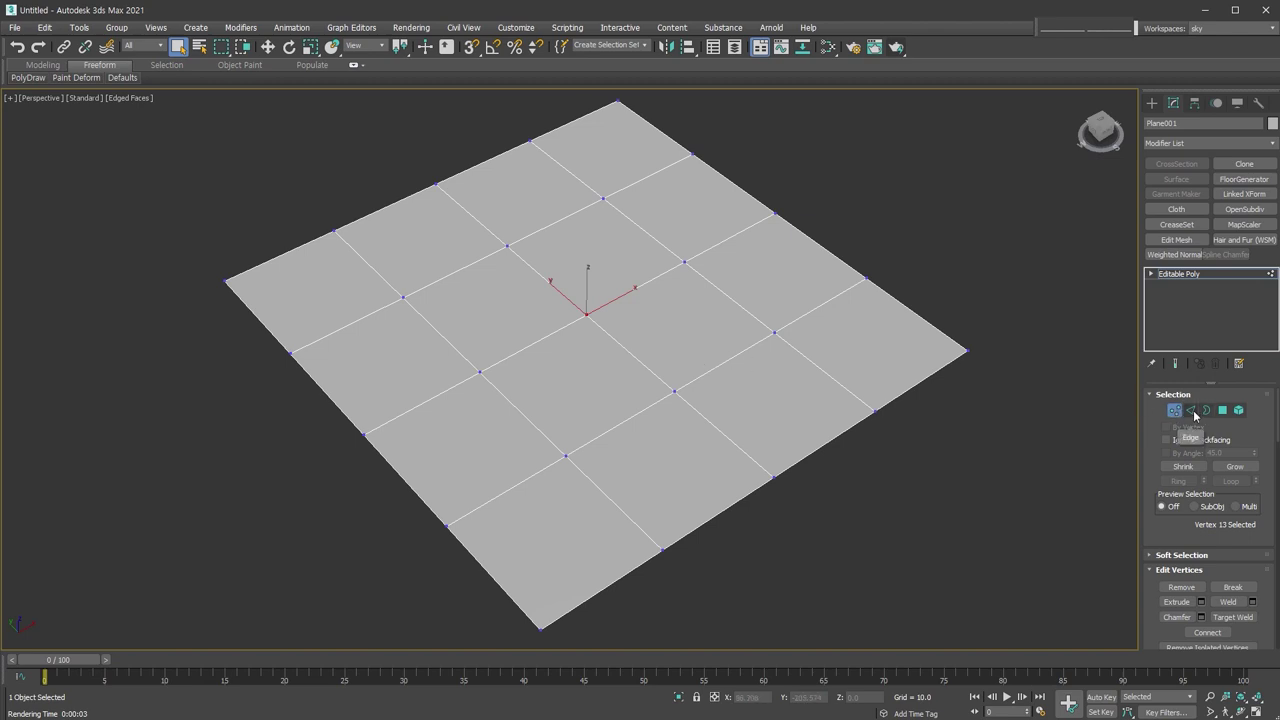
pyautogui.keyDown('ctrl'); pyautogui.click(1192, 411); pyautogui.keyUp('ctrl')
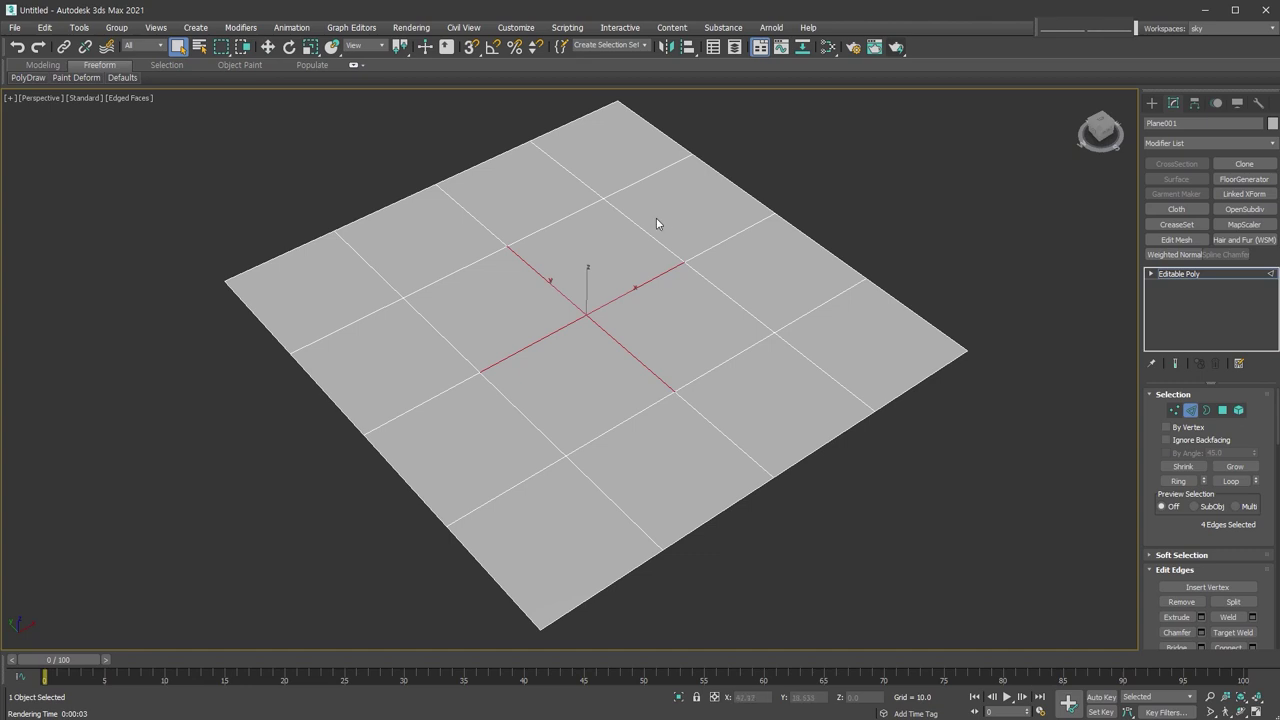
# - Convert the centre vertex to its four polygons and delete them, leaving a square hole
pyautogui.keyDown('ctrl'); pyautogui.click(1222, 411); pyautogui.keyUp('ctrl')
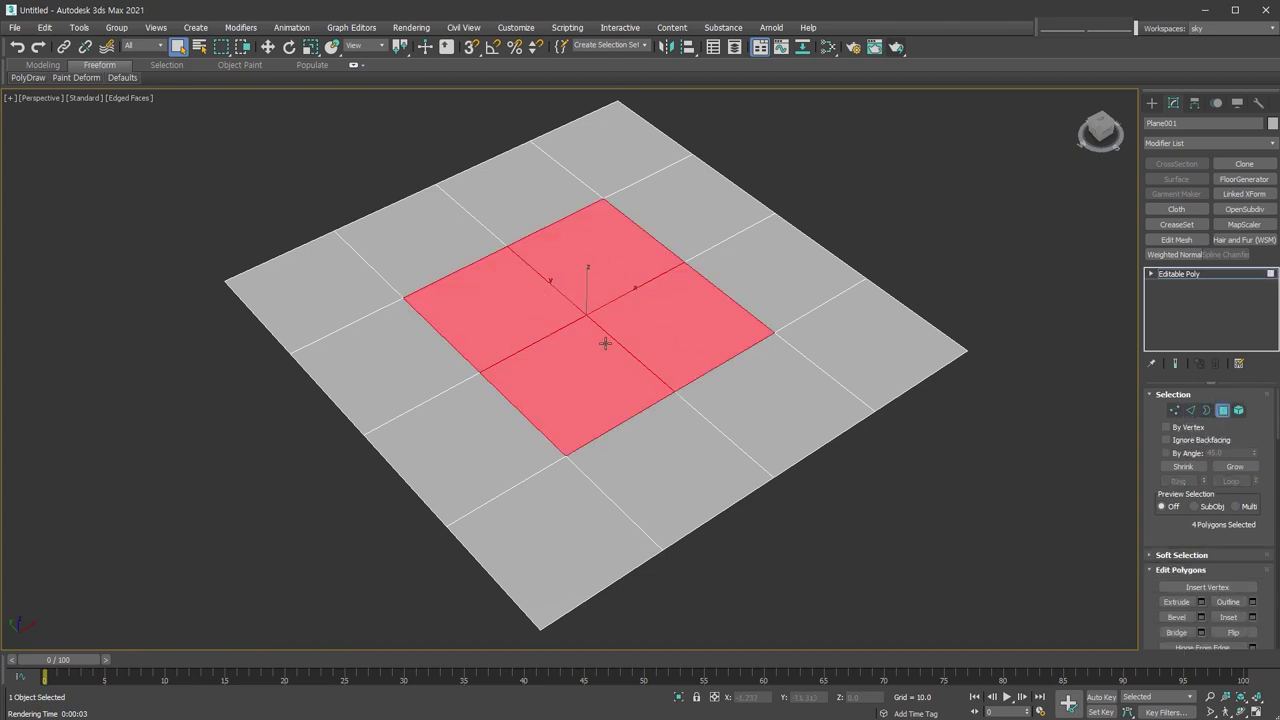
pyautogui.click(891, 478)
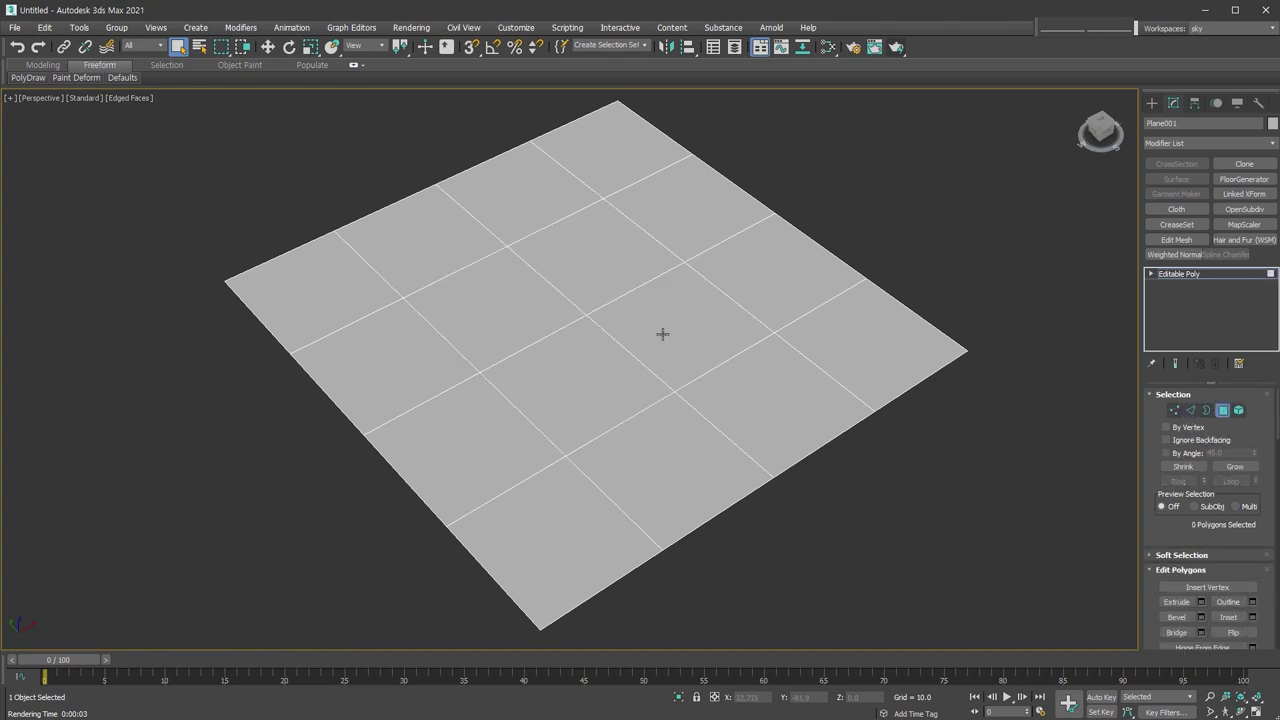
pyautogui.click(1190, 410)
pyautogui.click(1174, 410)
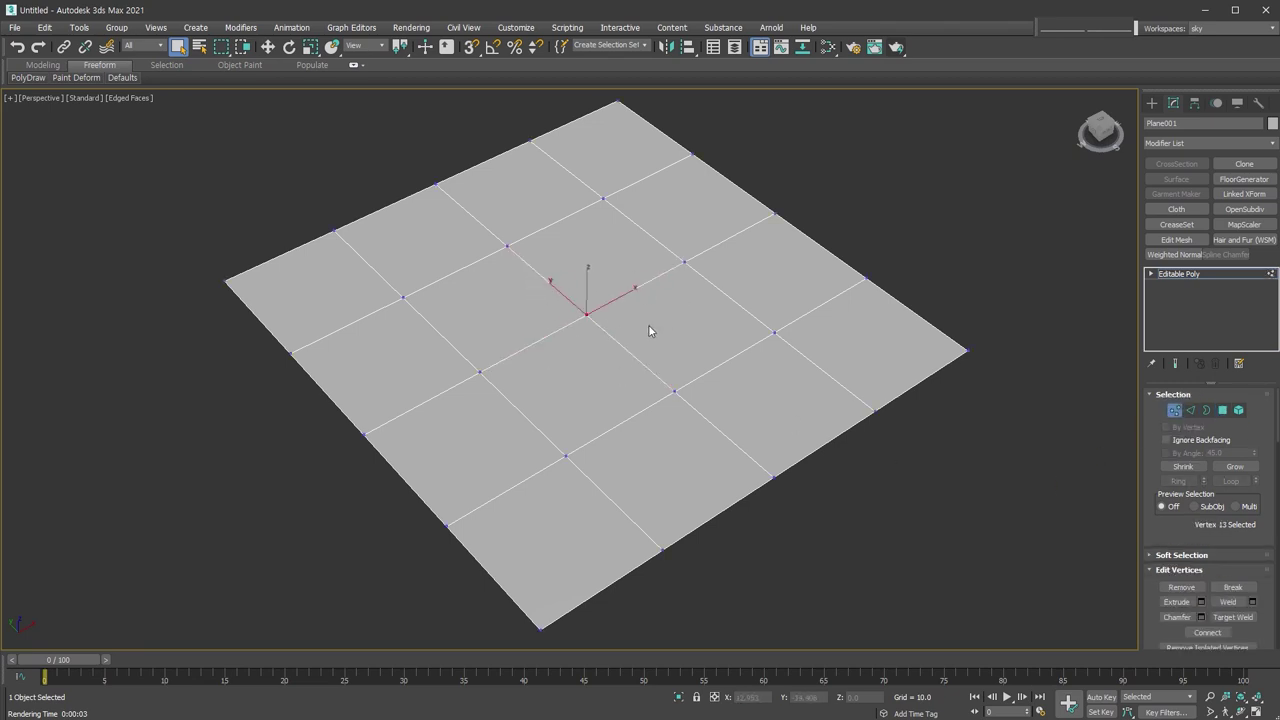
pyautogui.press('4')
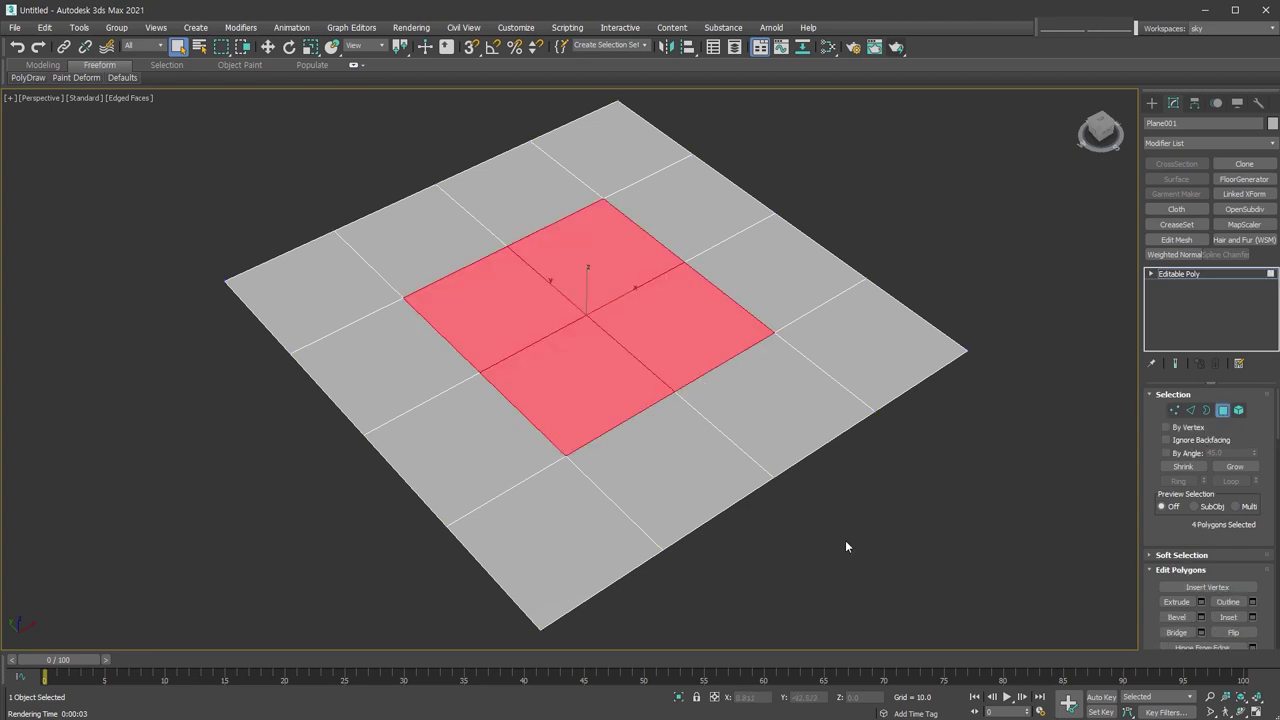
pyautogui.press('Delete')
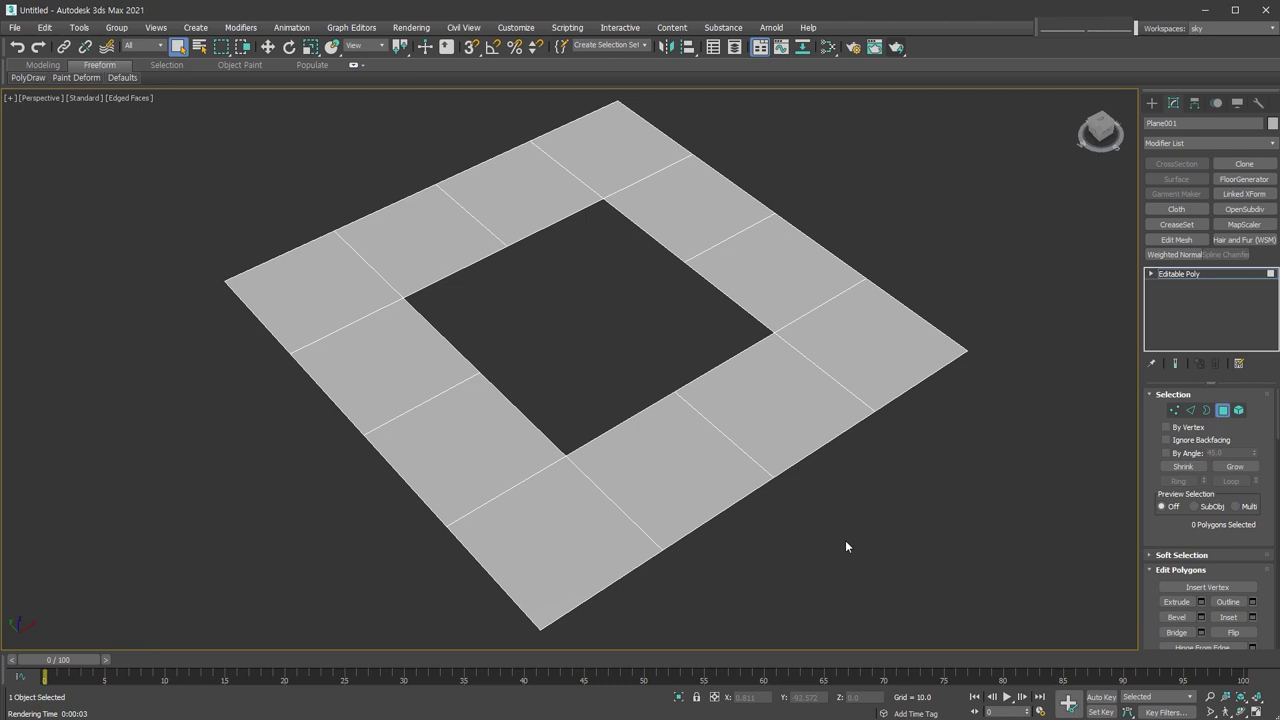
pyautogui.click(1206, 410)
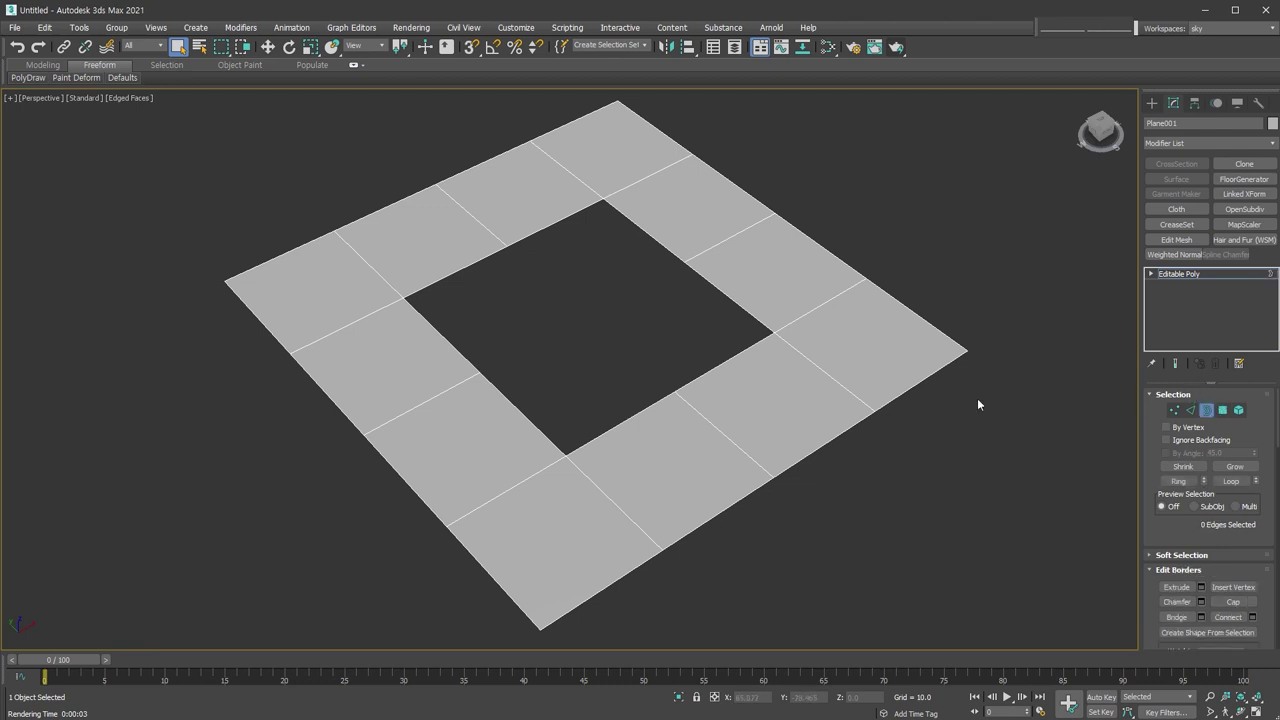
# - Select the hole border and then the outer border, then pick several hole edges
pyautogui.click(733, 308)
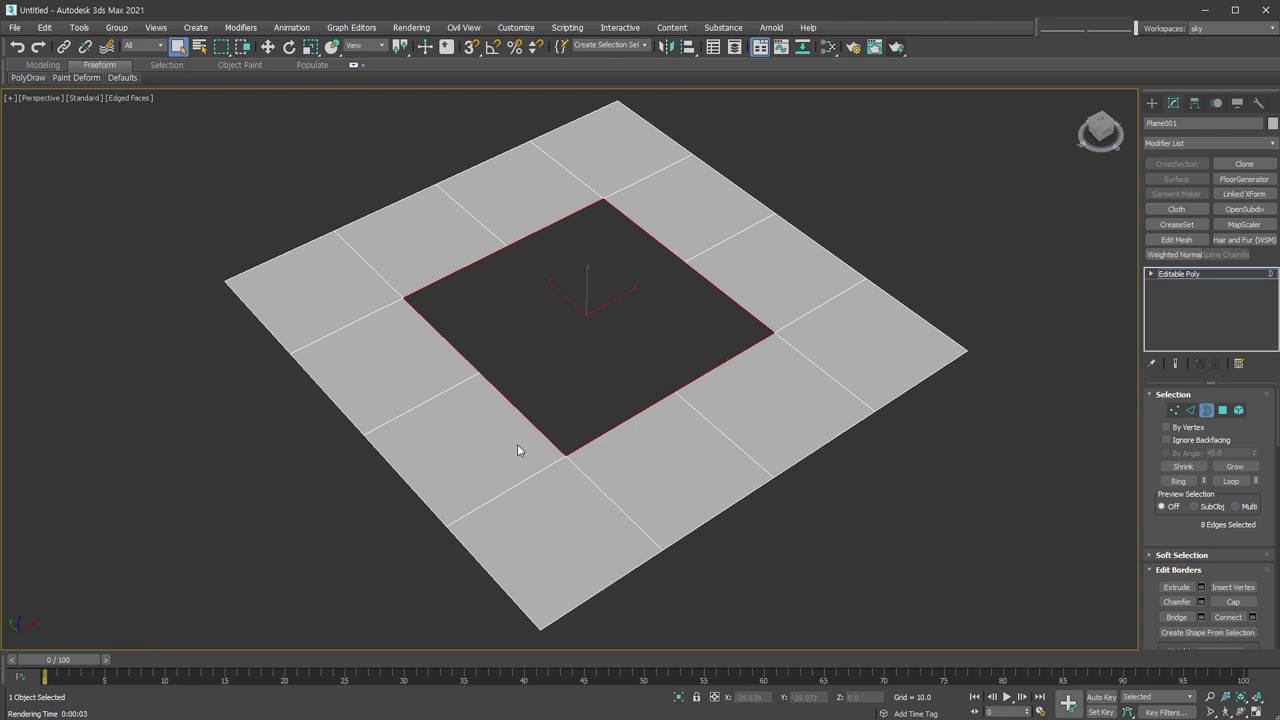
pyautogui.click(871, 414)
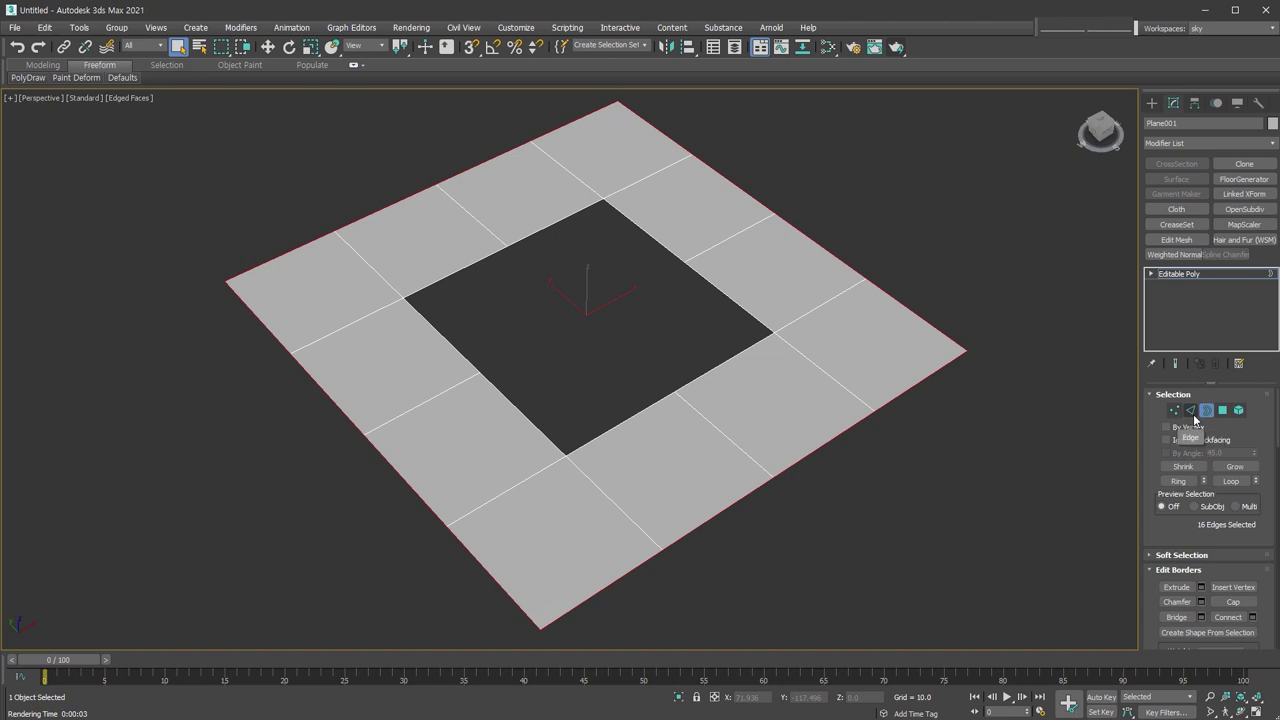
pyautogui.click(1191, 411)
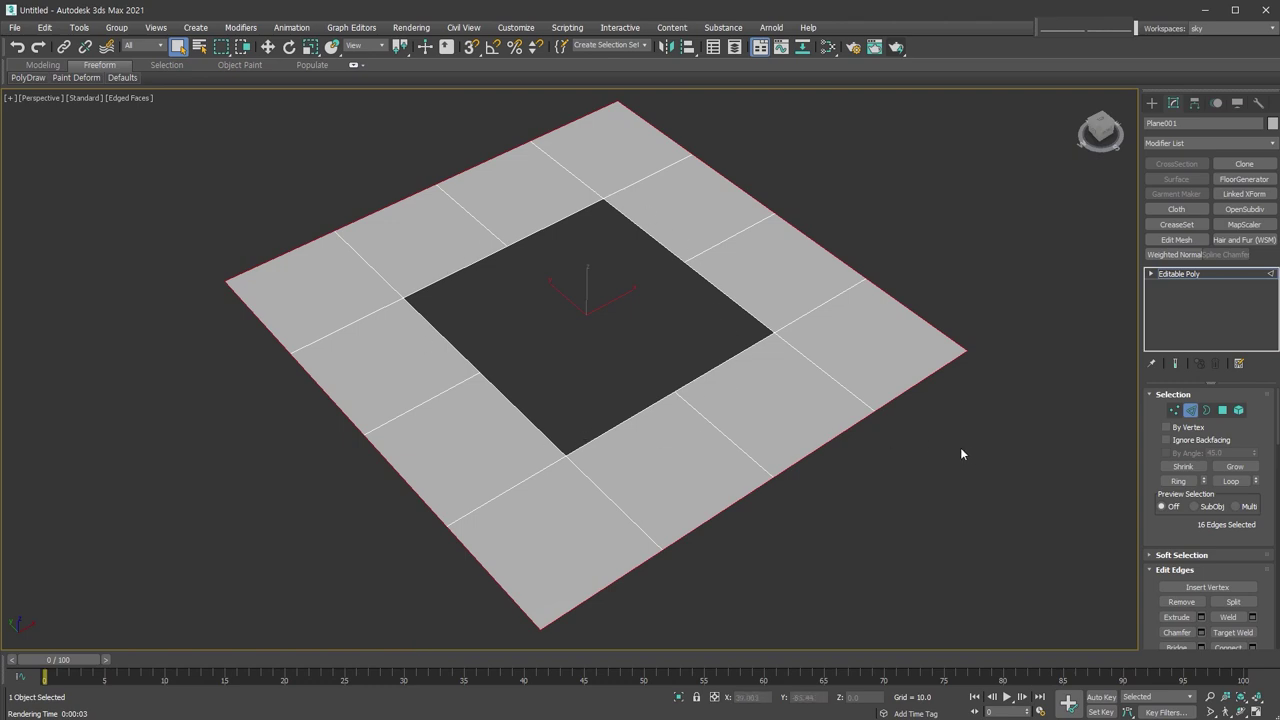
pyautogui.click(725, 362)
pyautogui.keyDown('ctrl'); pyautogui.click(730, 296); pyautogui.keyUp('ctrl')
pyautogui.keyDown('ctrl'); pyautogui.click(672, 246); pyautogui.keyUp('ctrl')
pyautogui.keyDown('ctrl'); pyautogui.click(558, 221); pyautogui.keyUp('ctrl')
pyautogui.keyDown('ctrl'); pyautogui.click(467, 266); pyautogui.keyUp('ctrl')
# - Convert the hole edges to the full eight-edge border, then delete the plane
pyautogui.click(1206, 410)
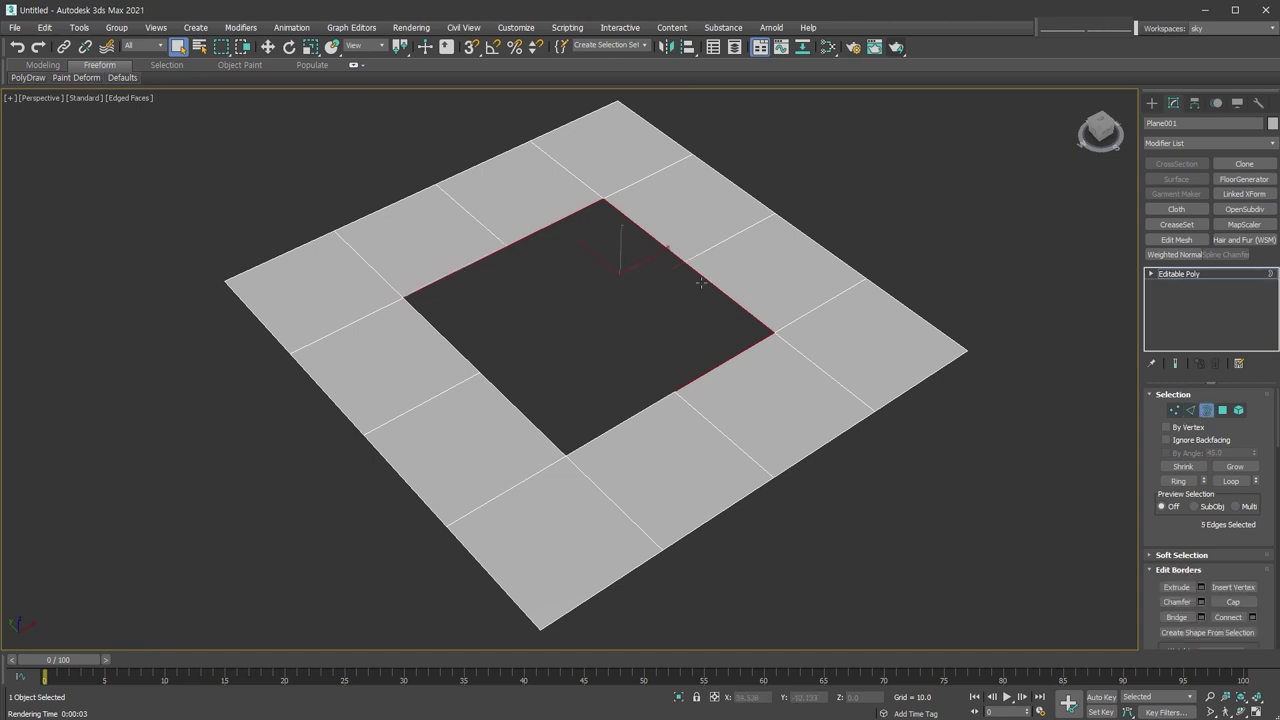
pyautogui.click(1190, 410)
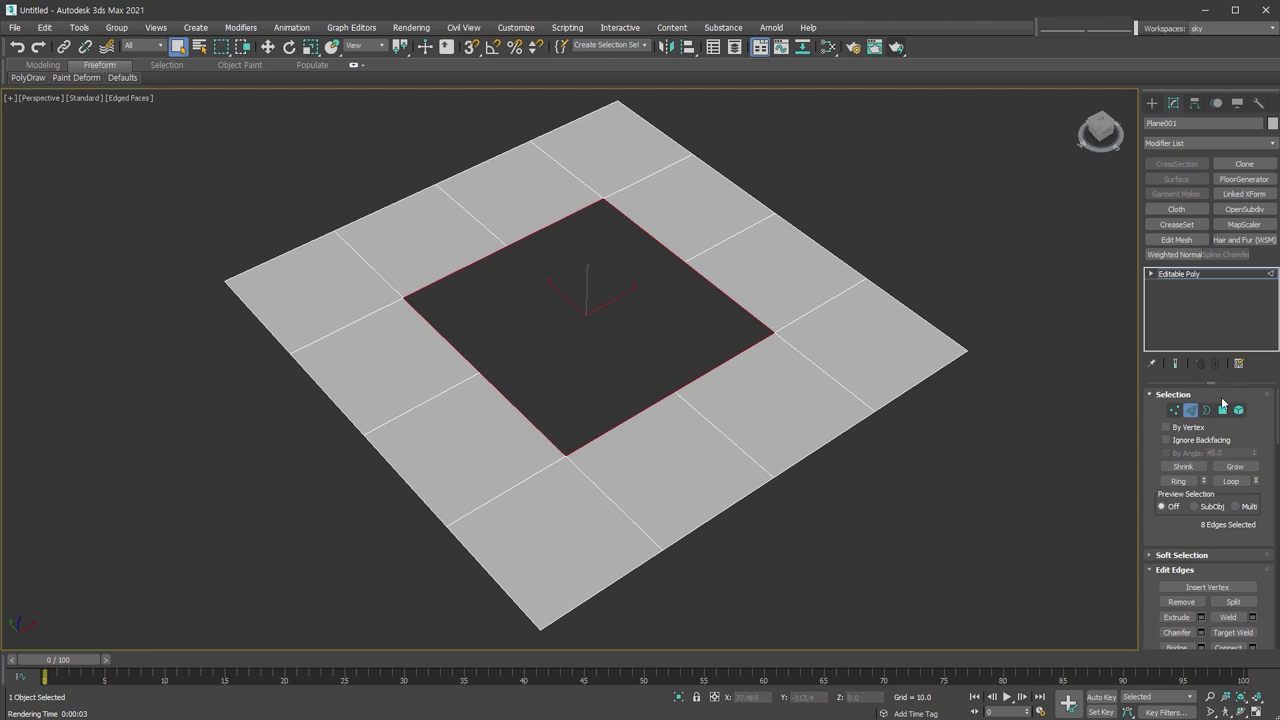
pyautogui.press('2')
pyautogui.press('Delete')
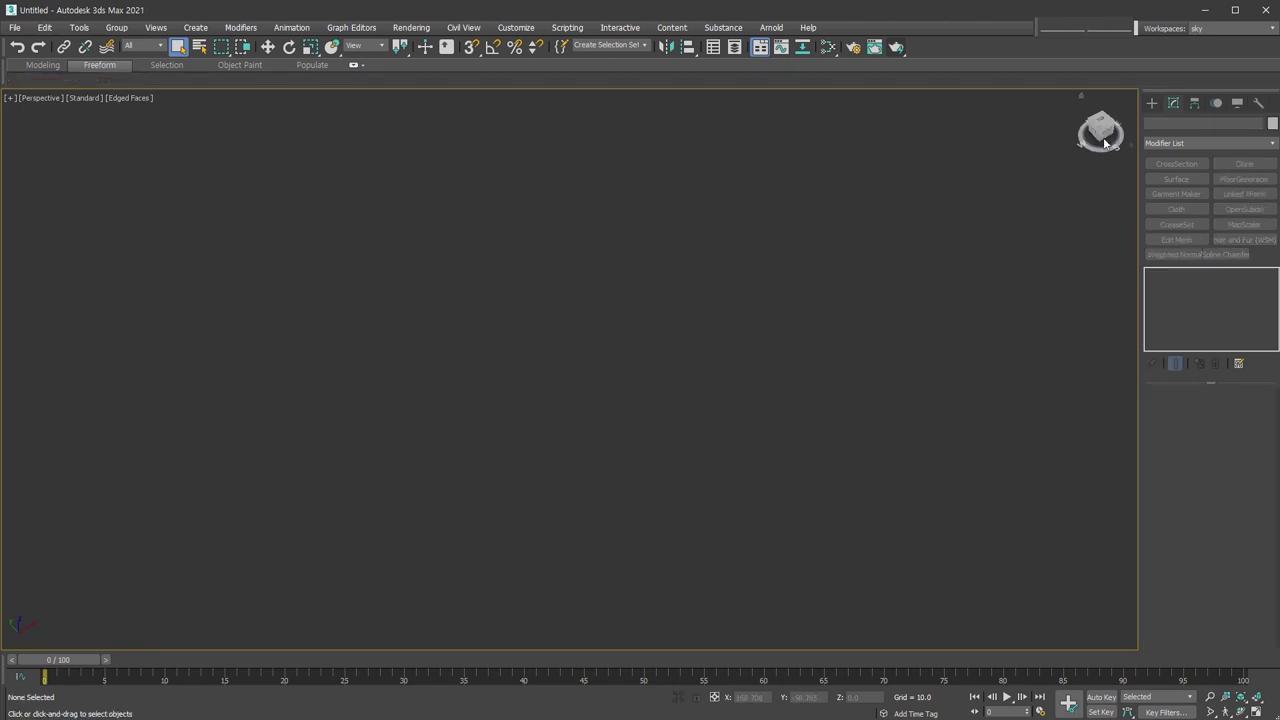
# - Create a Teapot, convert it to Editable Poly with Ctrl+E, and enter vertex level
pyautogui.click(1151, 103)
pyautogui.click(1182, 240)
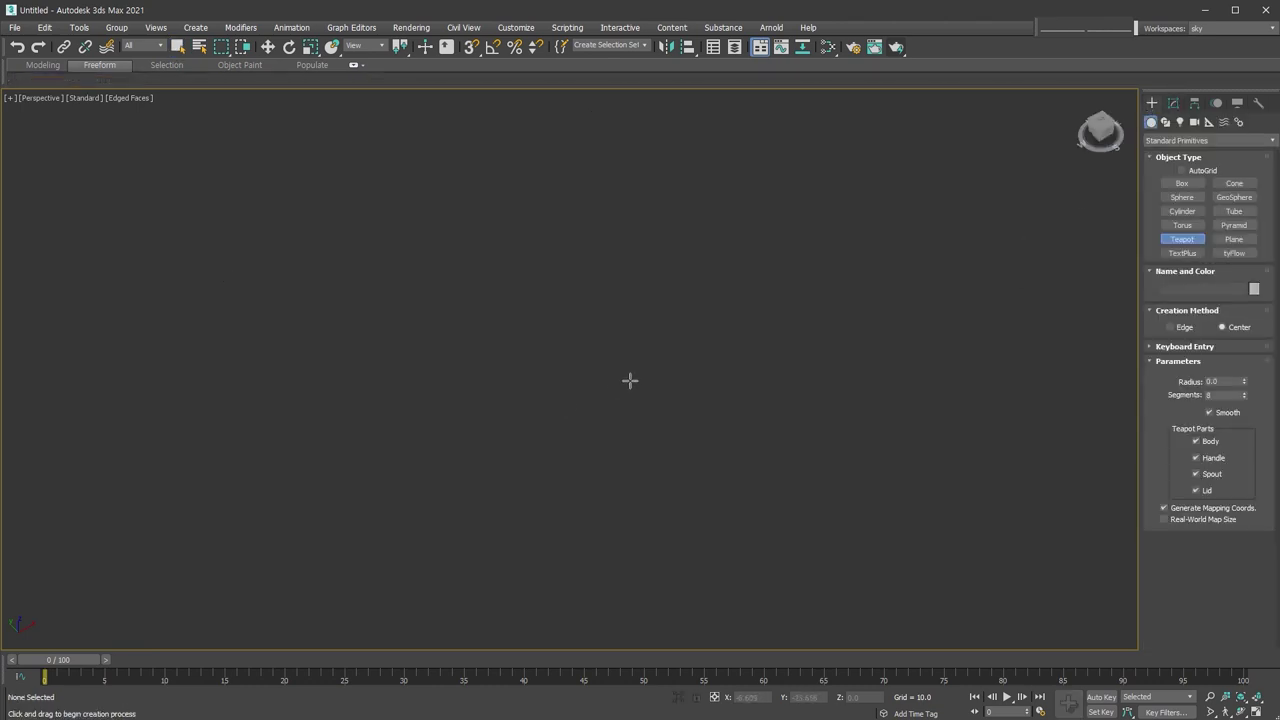
pyautogui.moveTo(595, 455); pyautogui.dragTo(698, 397)
pyautogui.hotkey('ctrl', 'e')
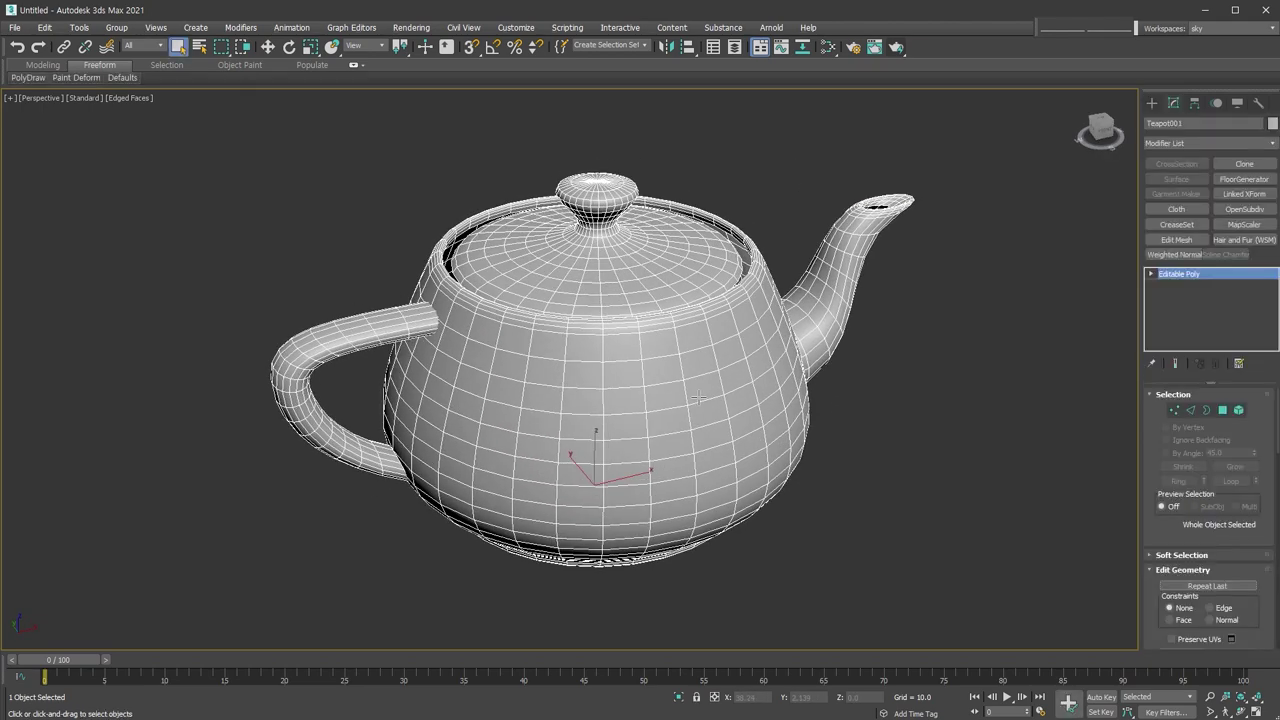
pyautogui.press('1')
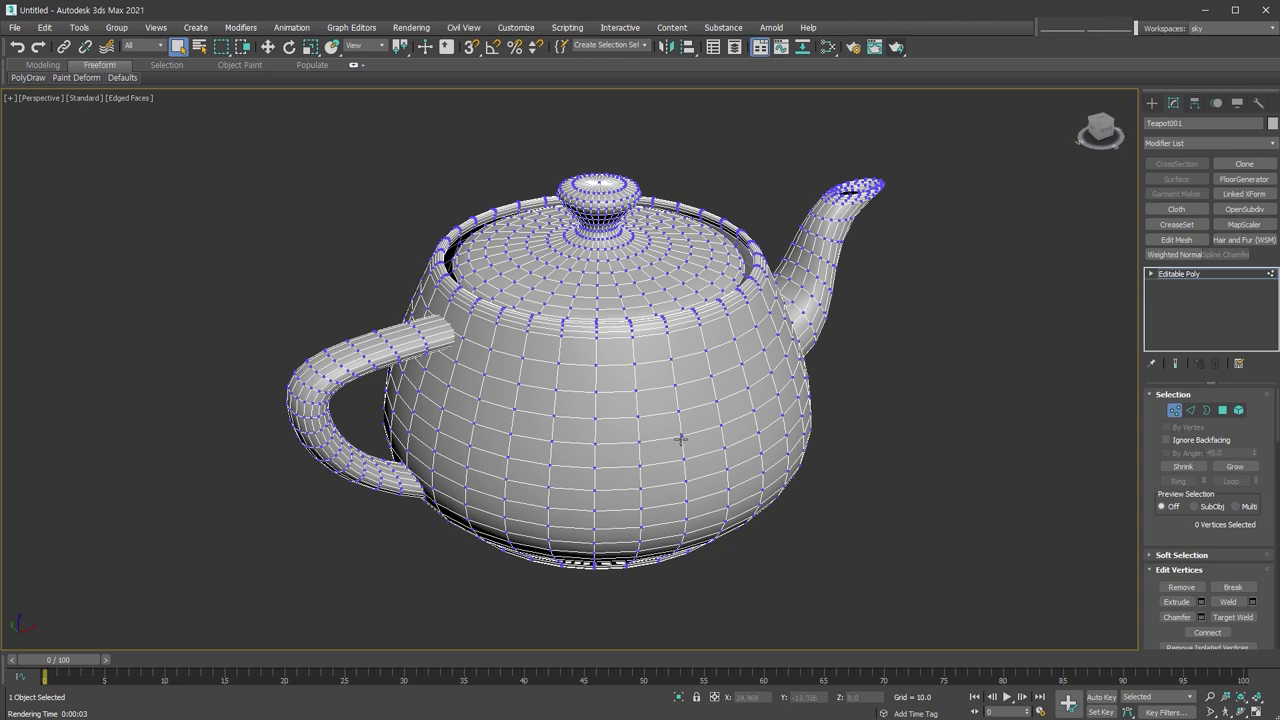
# - In Edge mode, try body edge loops and Alt+R edge rings on the teapot, then clear
pyautogui.click(1190, 410)
pyautogui.click(651, 440)
pyautogui.doubleClick(651, 440)
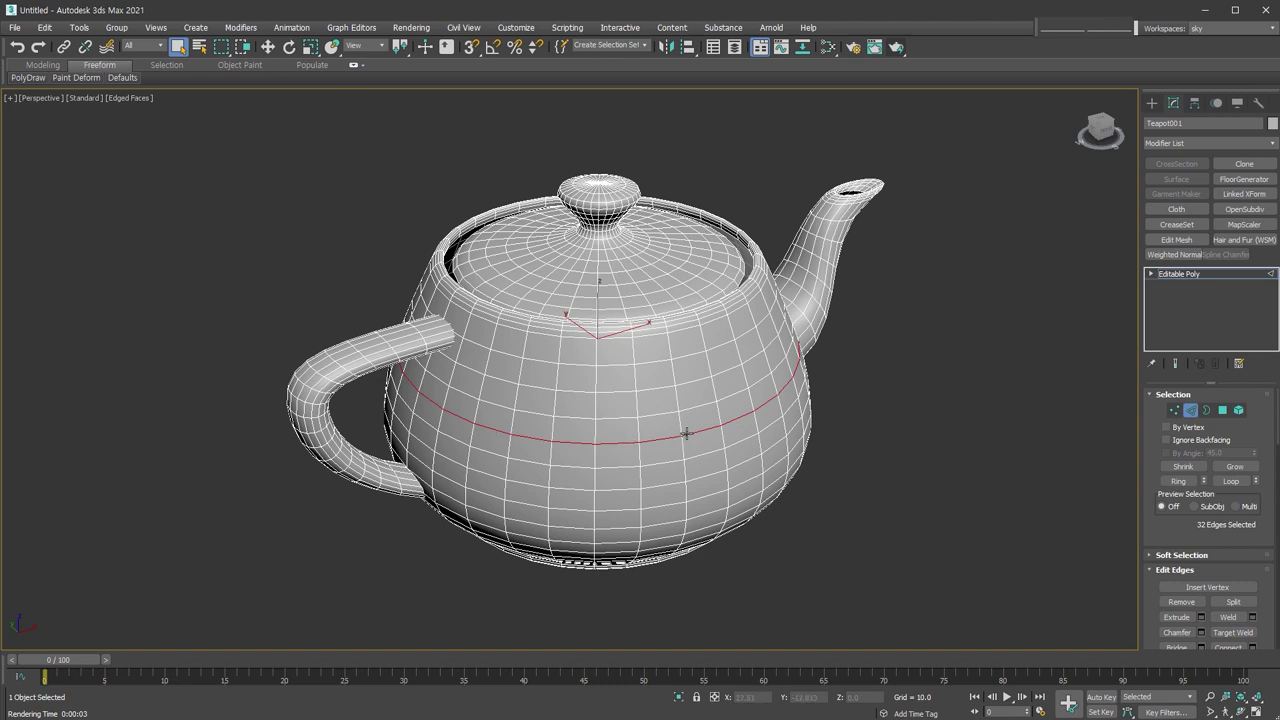
pyautogui.click(623, 443)
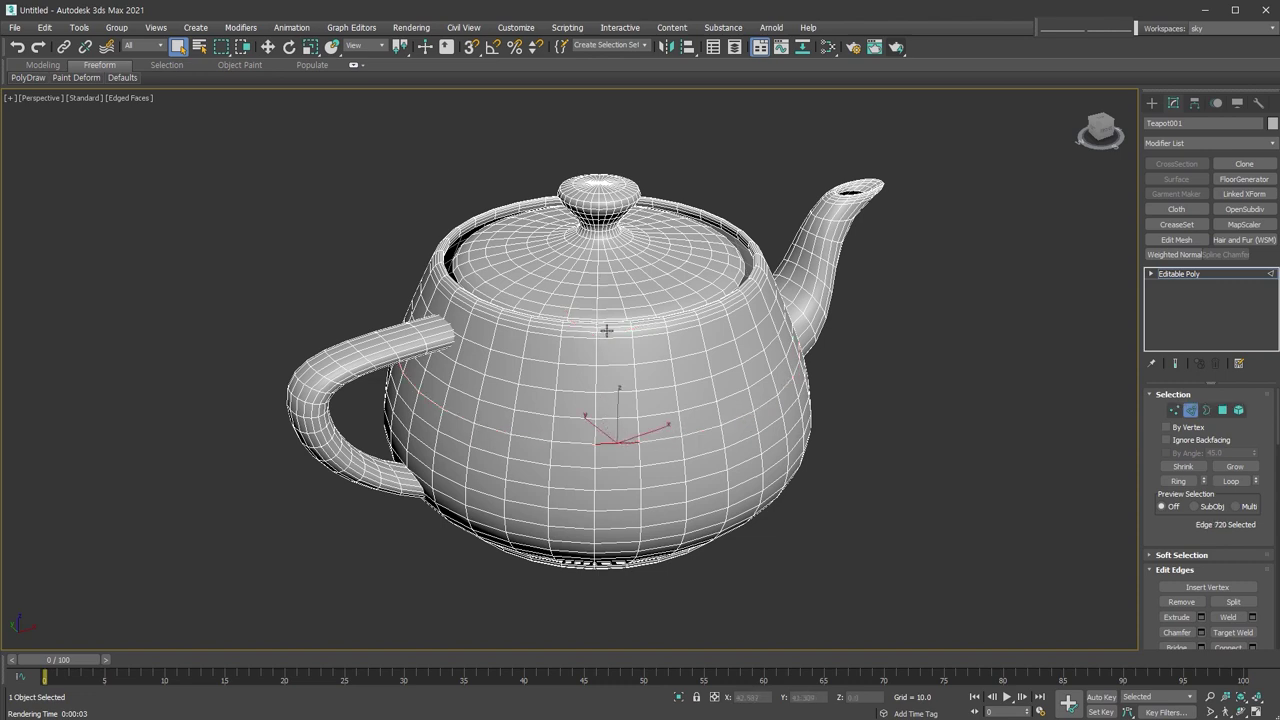
pyautogui.click(615, 447)
pyautogui.click(618, 442)
pyautogui.hotkey('alt', 'r')
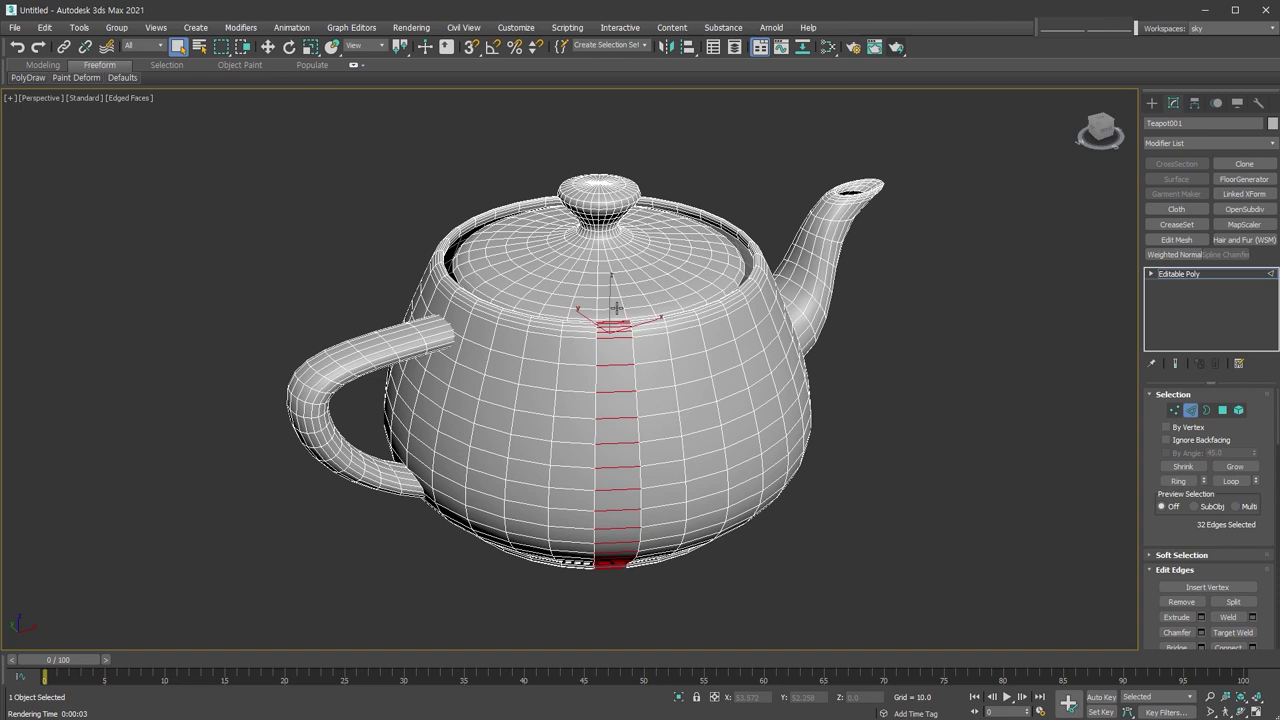
pyautogui.click(619, 440)
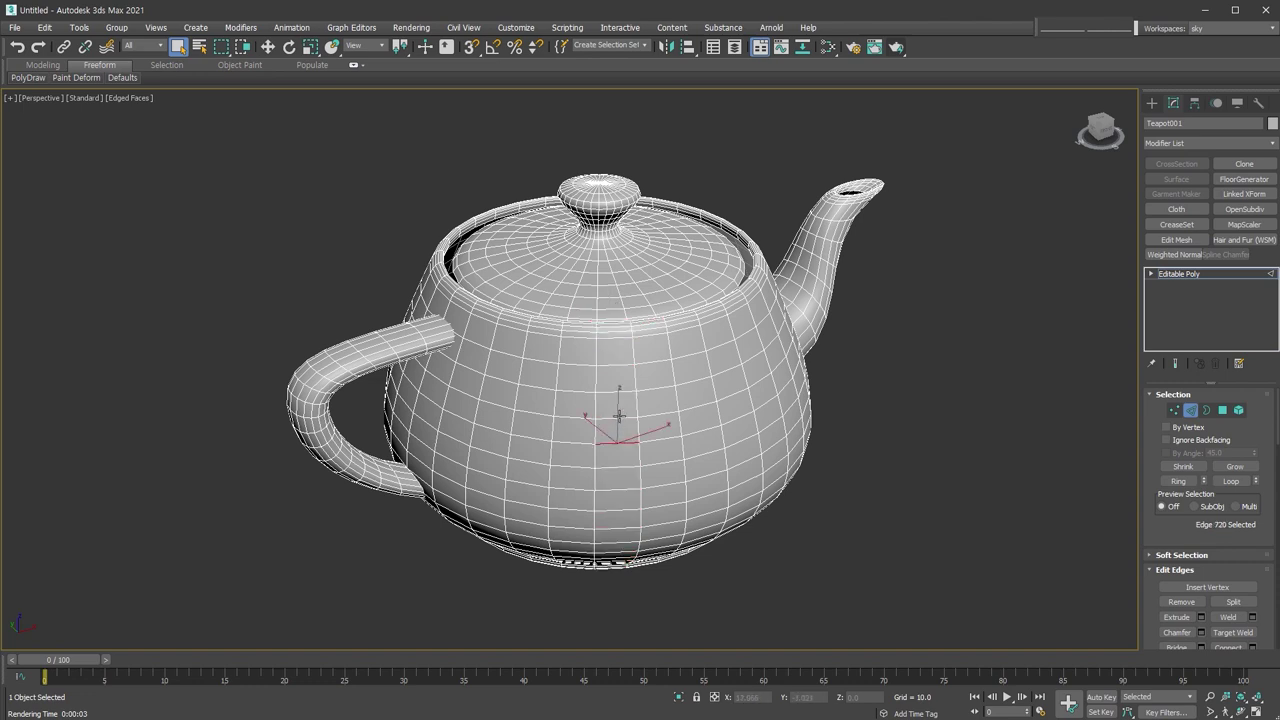
pyautogui.hotkey('alt', 'r')
pyautogui.click(663, 437)
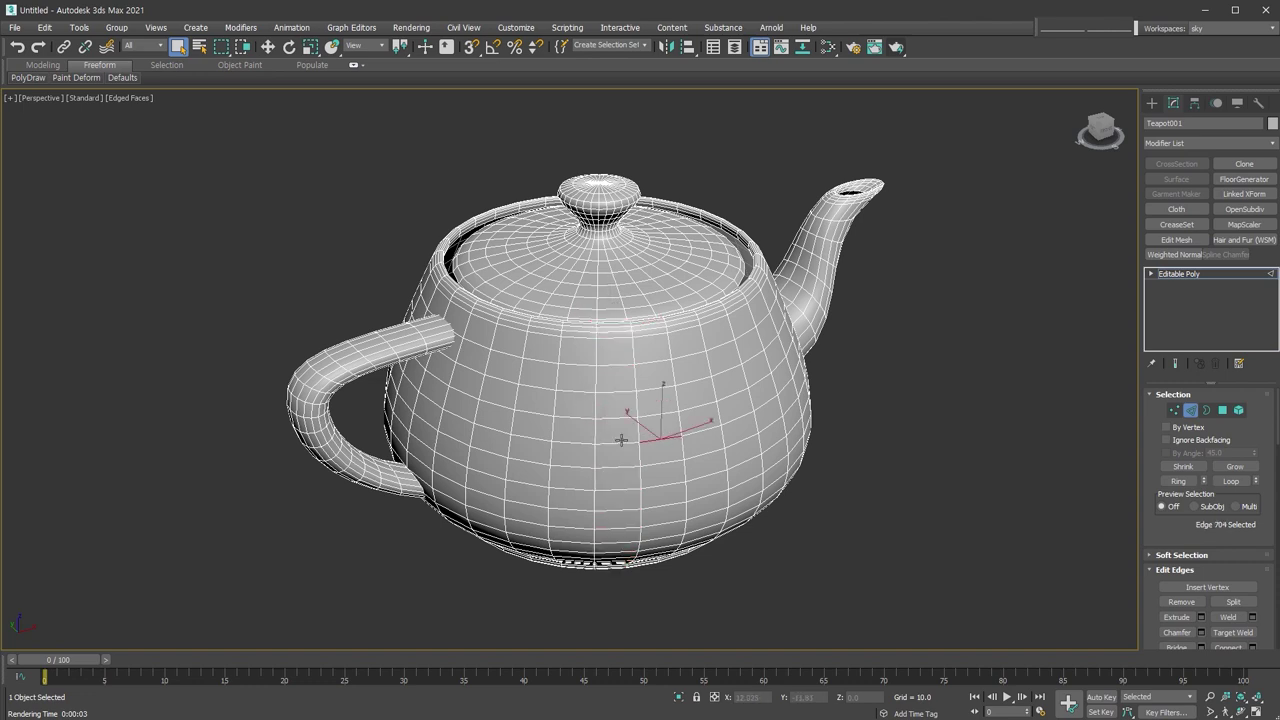
pyautogui.doubleClick(616, 438)
pyautogui.click(884, 538)
# - Extend one body vertex into a horizontal loop of 32 vertices
pyautogui.click(1174, 410)
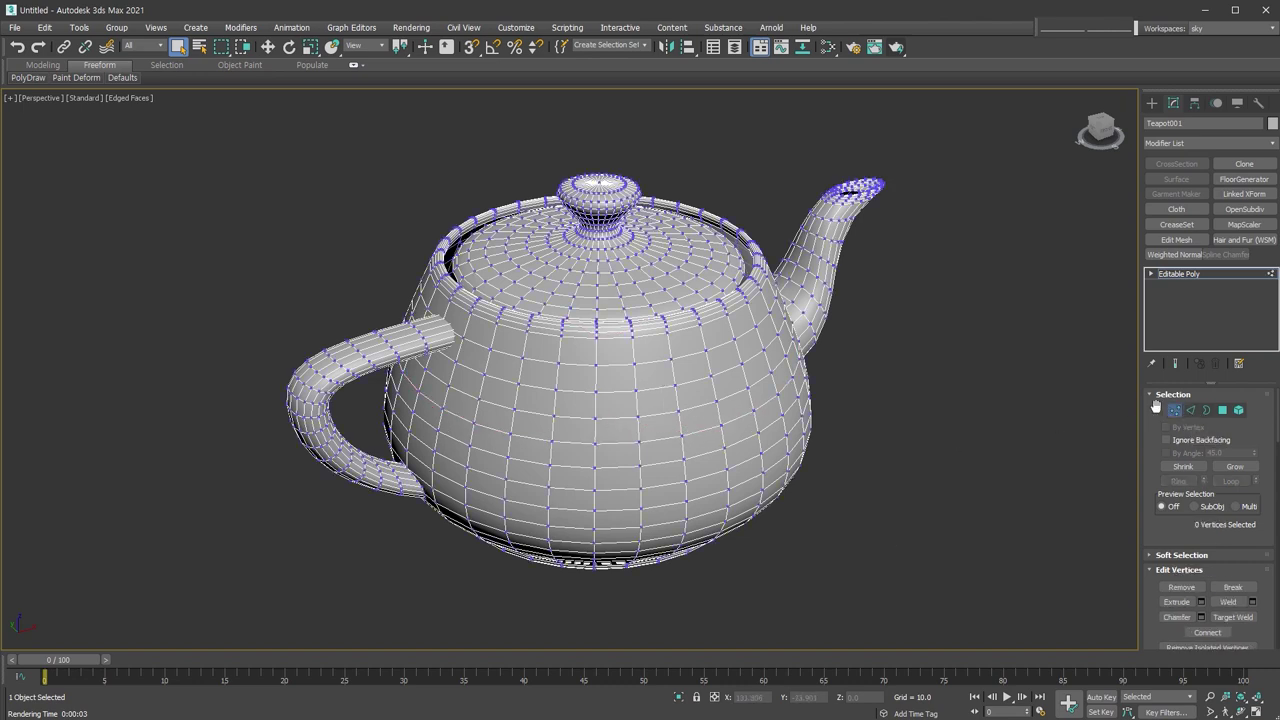
pyautogui.click(679, 438)
pyautogui.keyDown('shift'); pyautogui.click(639, 441); pyautogui.keyUp('shift')
pyautogui.click(1222, 410)
pyautogui.click(705, 442)
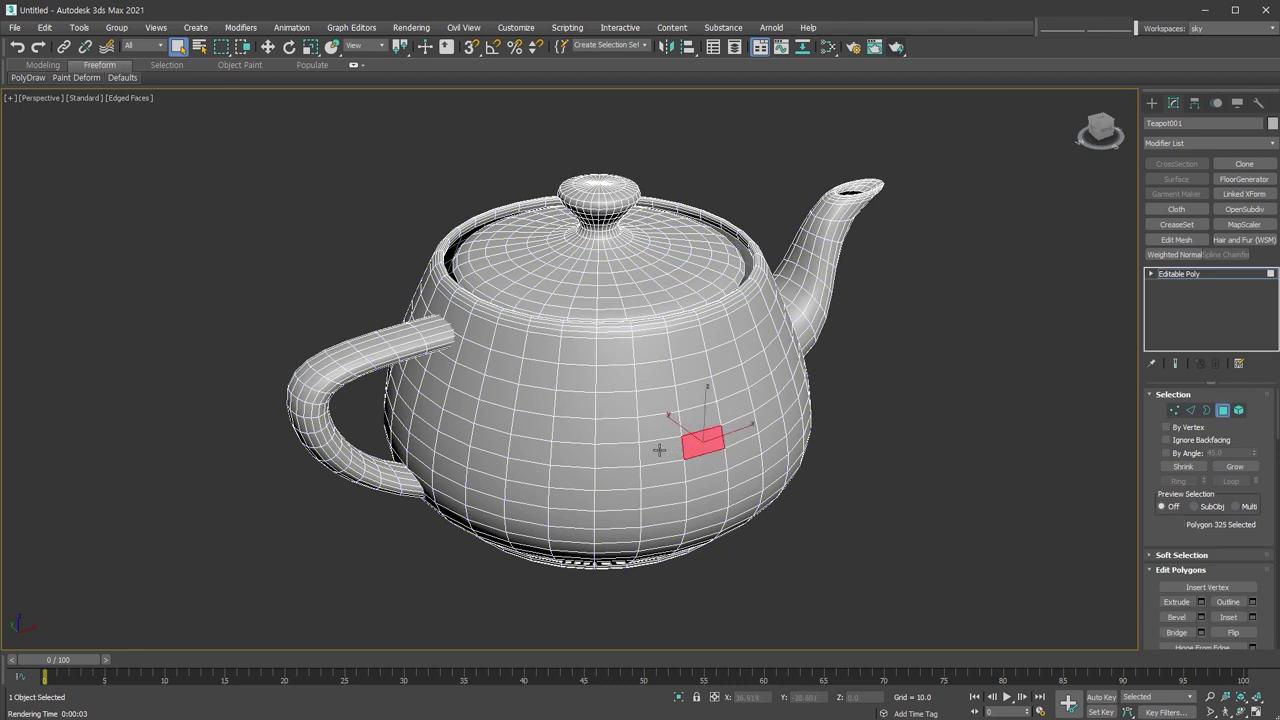
# - Try horizontal and vertical polygon loops on the body, then select one front polygon
pyautogui.keyDown('shift'); pyautogui.click(659, 450); pyautogui.keyUp('shift')
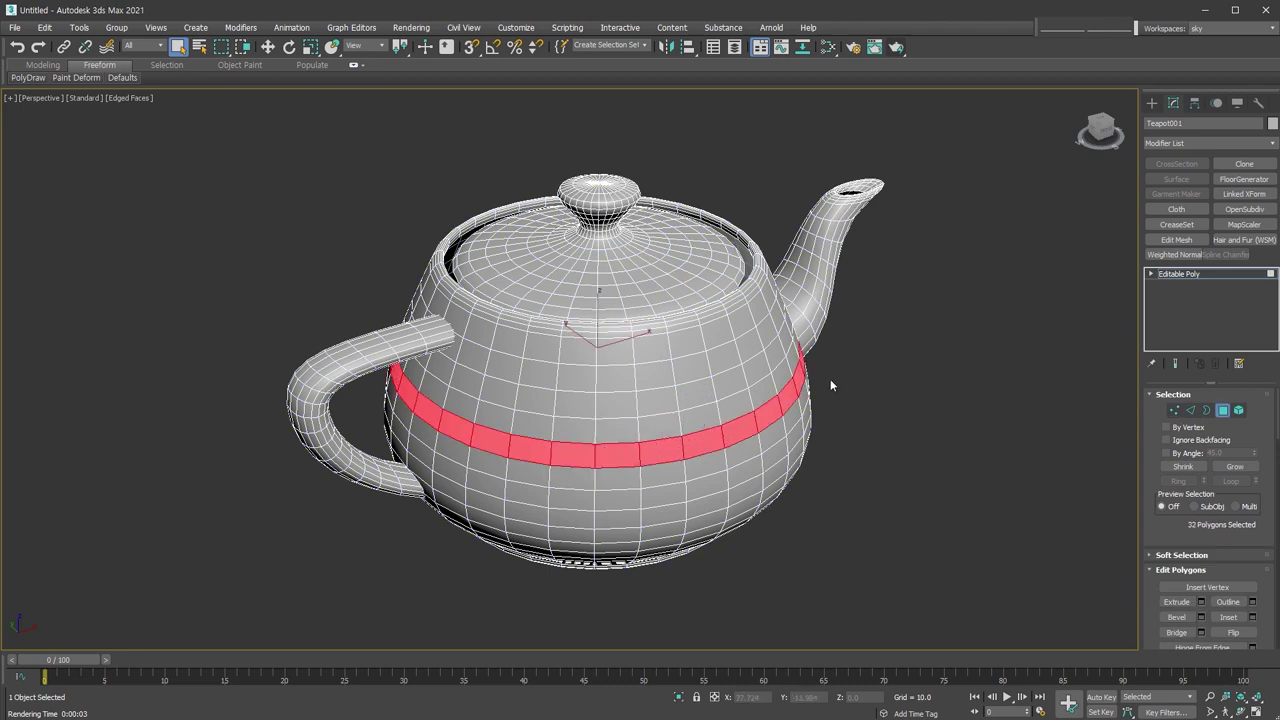
pyautogui.keyDown('shift'); pyautogui.click(663, 428); pyautogui.keyUp('shift')
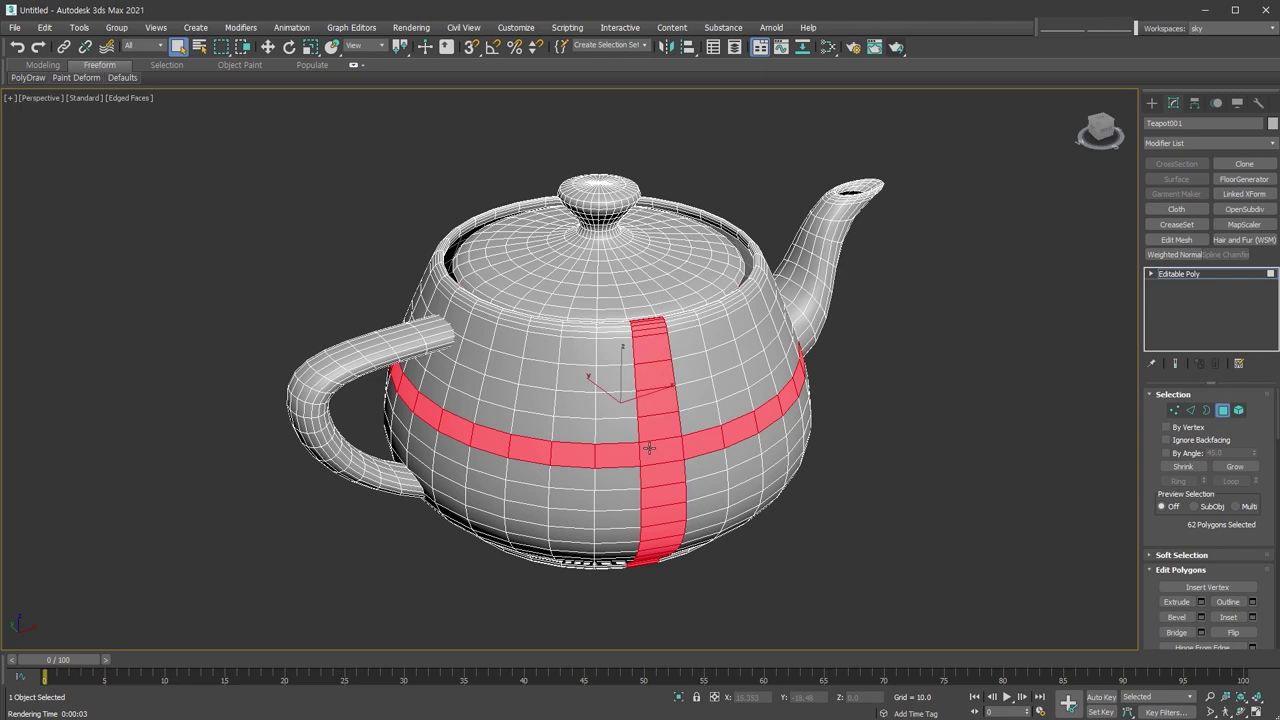
pyautogui.click(909, 467)
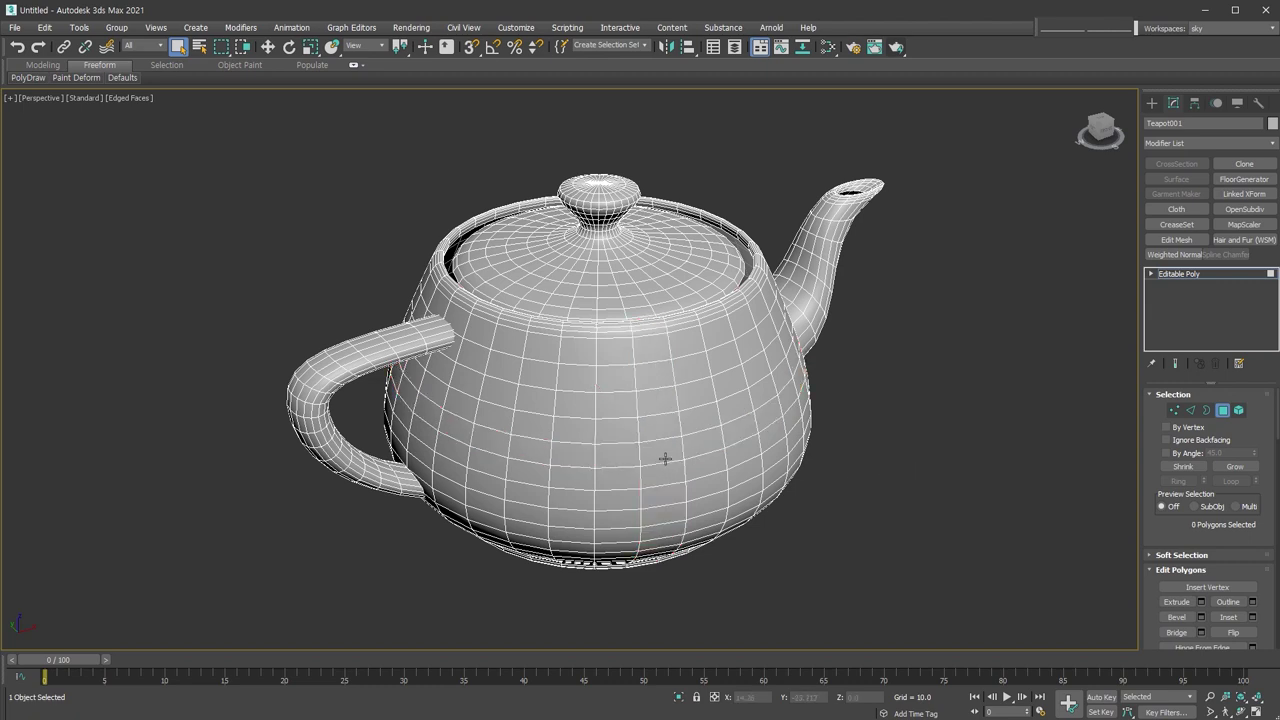
pyautogui.click(694, 440)
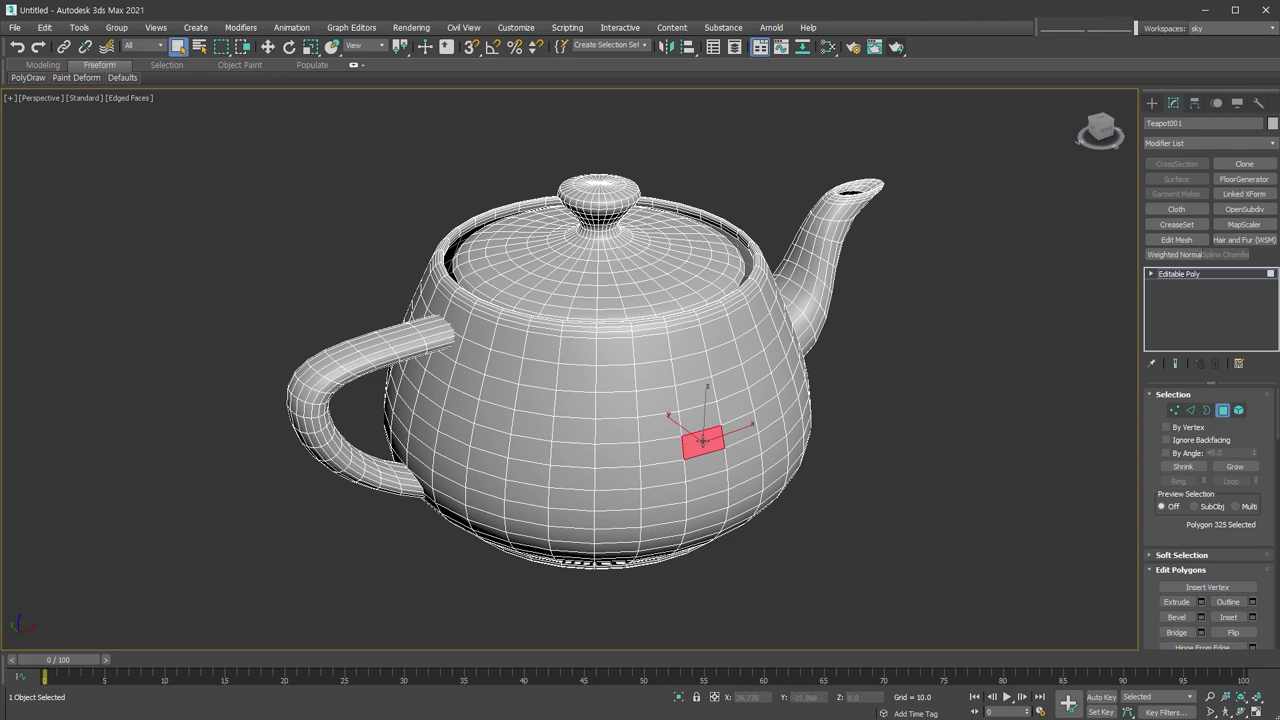
pyautogui.hotkey('alt', 'p')
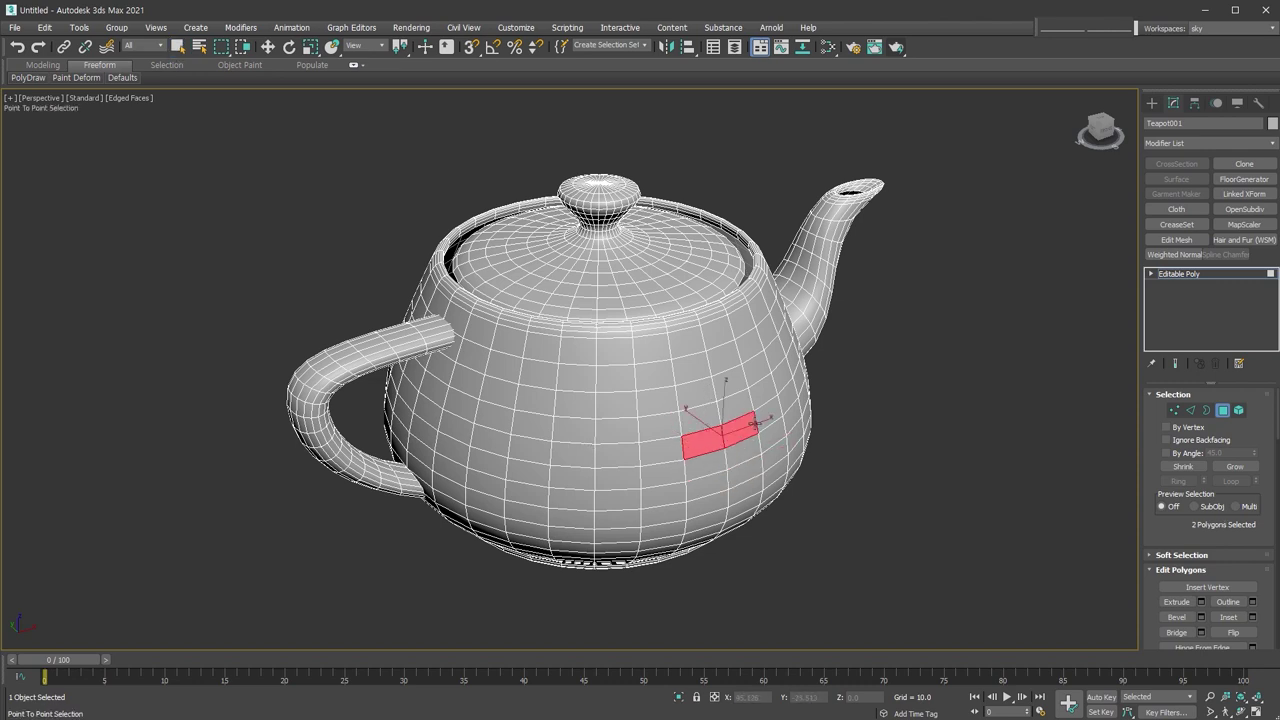
pyautogui.click(649, 382)
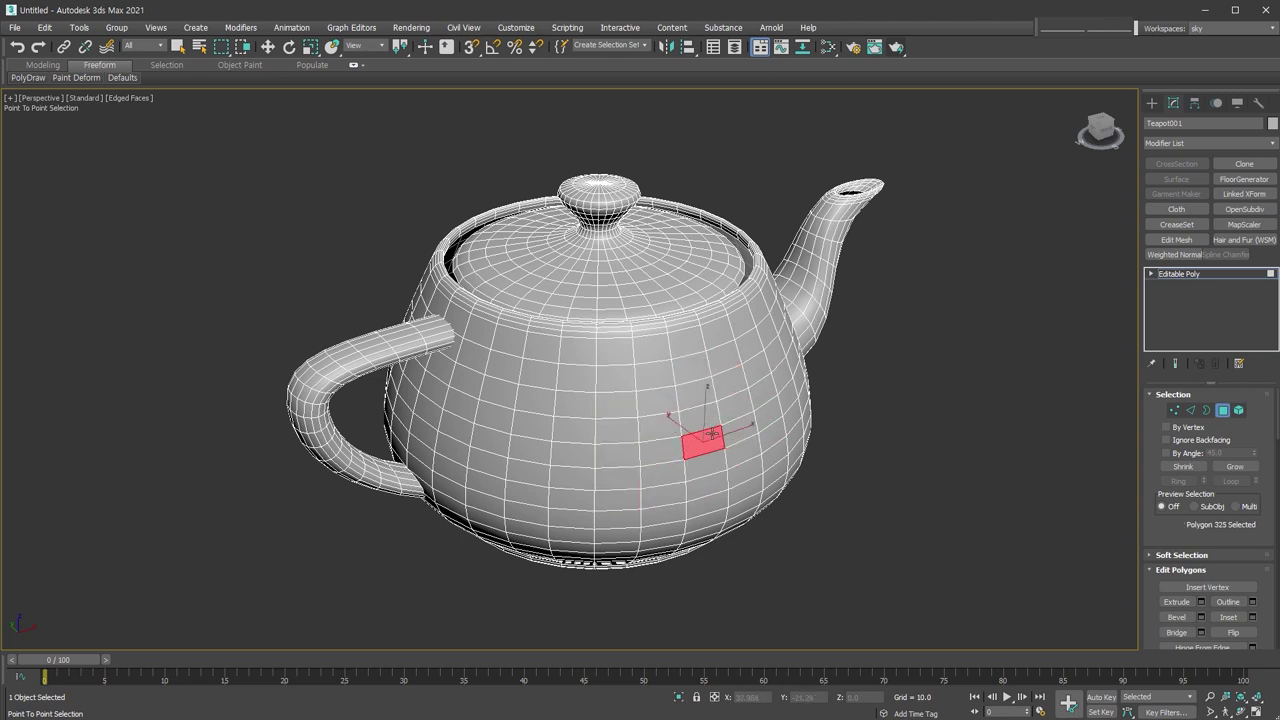
pyautogui.rightClick(713, 433)
pyautogui.rightClick(720, 405)
pyautogui.click(758, 420)
pyautogui.moveTo(703, 438)
pyautogui.mouseDown()
pyautogui.moveTo(709, 451)
pyautogui.moveTo(749, 431)
pyautogui.moveTo(720, 463)
pyautogui.moveTo(728, 470)
pyautogui.mouseUp()
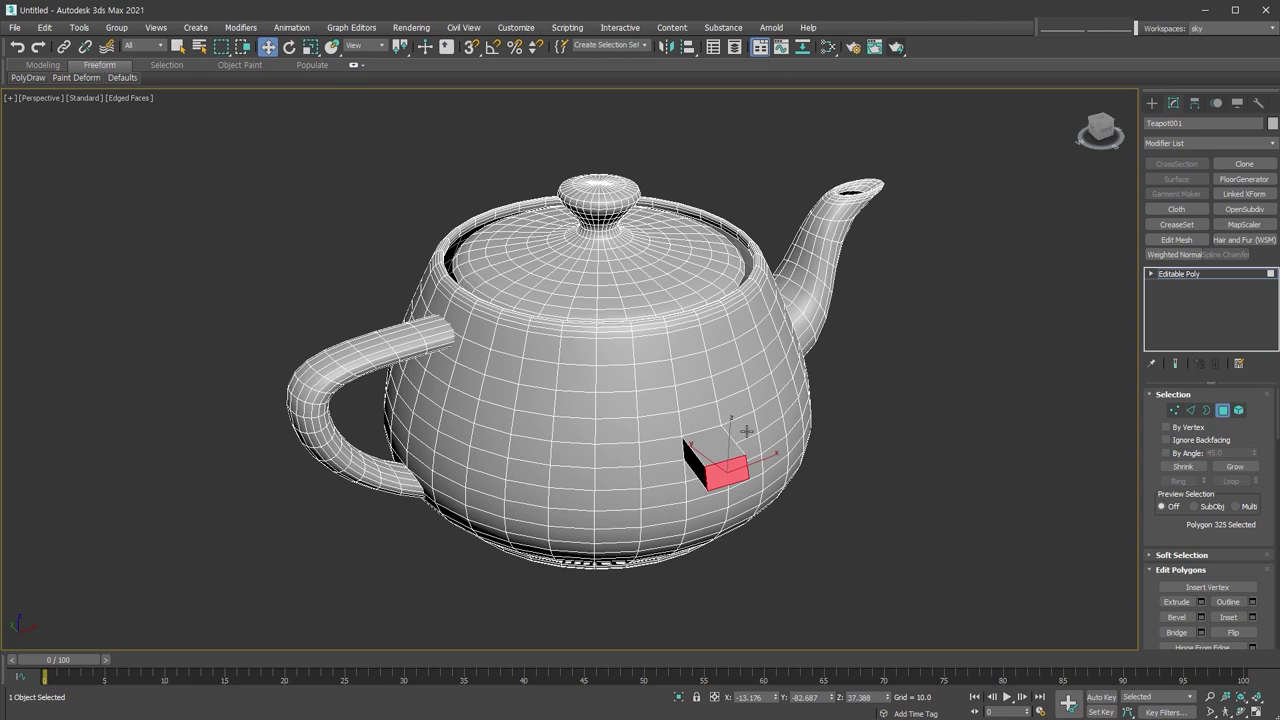
pyautogui.hotkey('ctrl', 'z')
pyautogui.click(872, 497)
pyautogui.click(710, 440)
pyautogui.keyDown('shift'); pyautogui.click(666, 450); pyautogui.keyUp('shift')
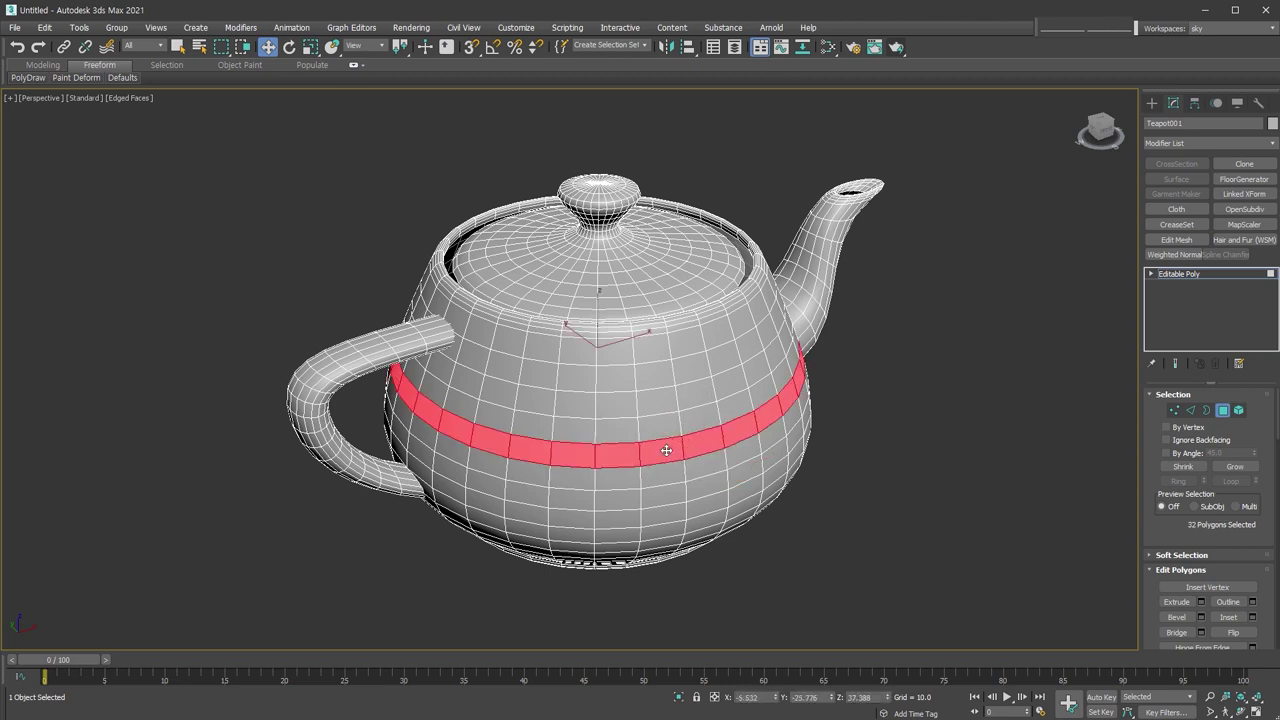
pyautogui.click(879, 513)
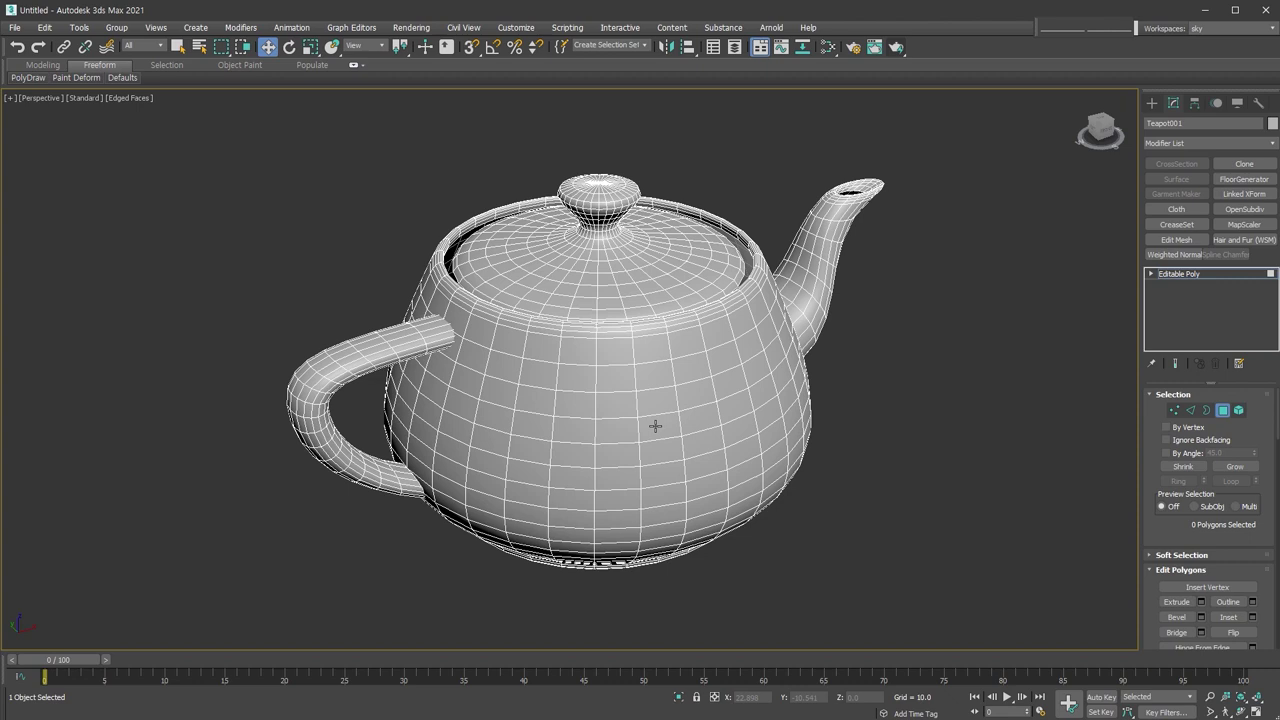
# - Select the 1024-polygon body element, then the 512-polygon lid element, then deselect
pyautogui.doubleClick(655, 426)
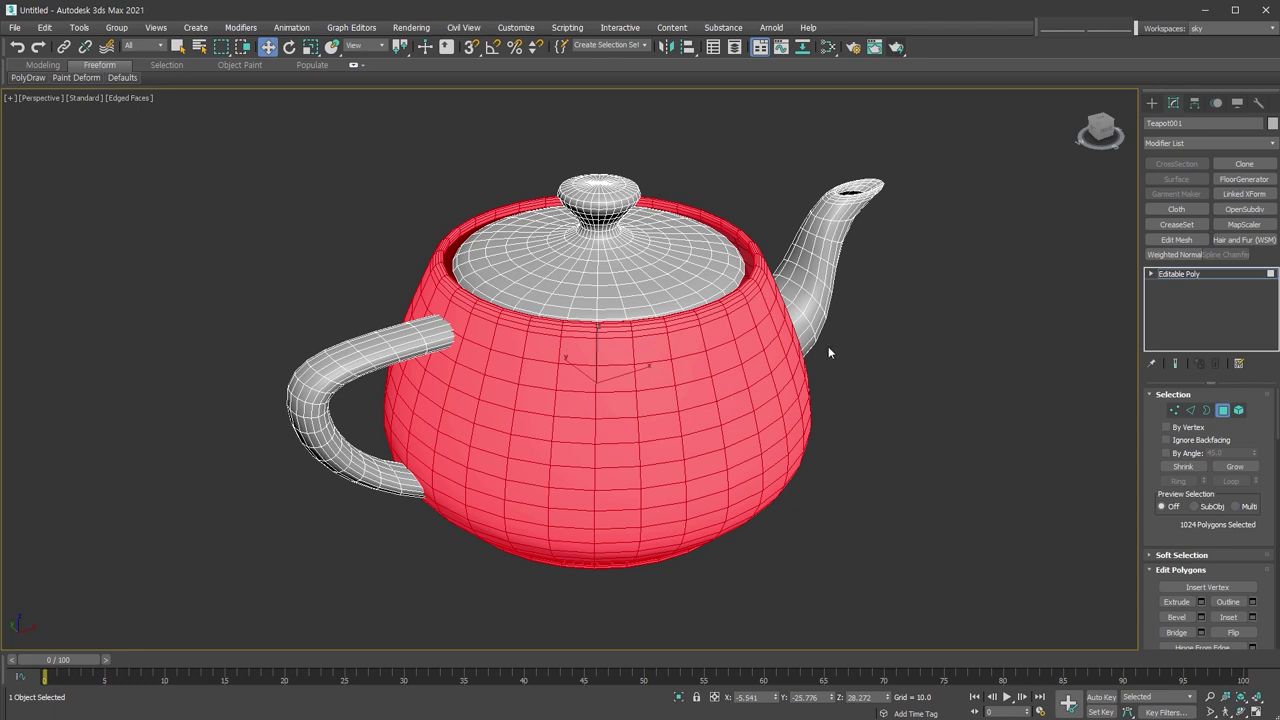
pyautogui.click(621, 262)
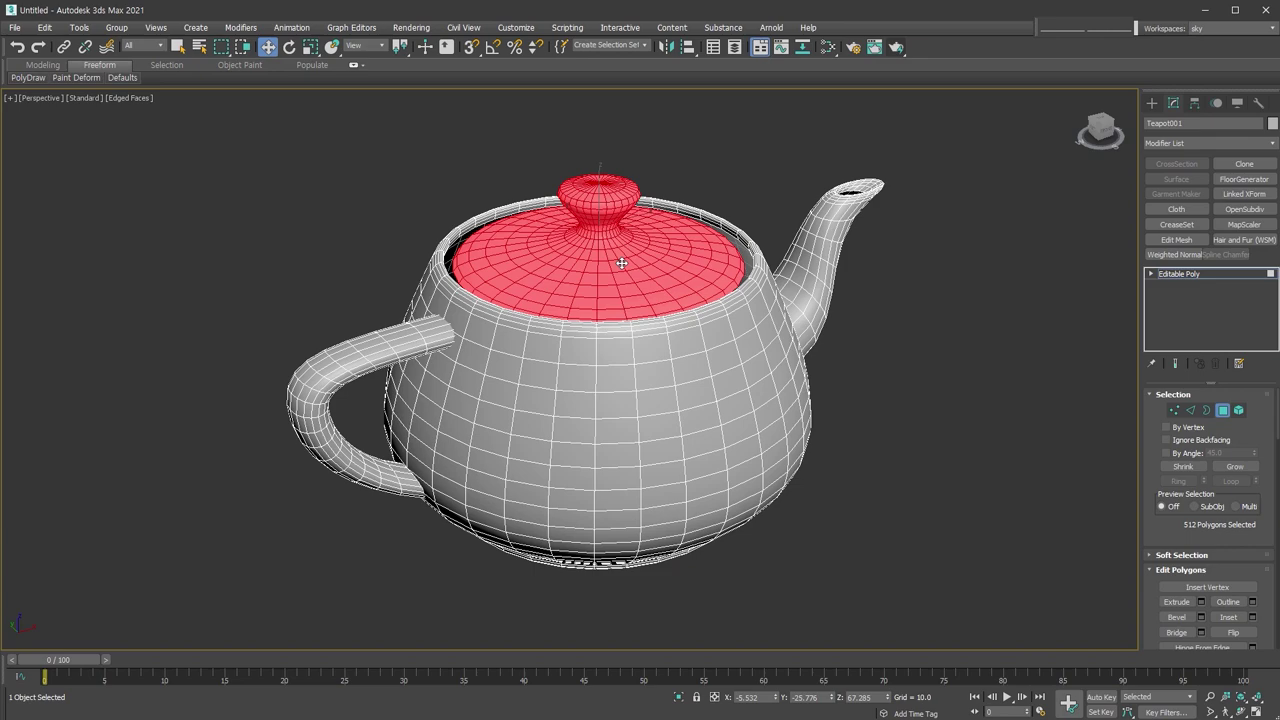
pyautogui.click(970, 446)
pyautogui.moveTo(843, 470)
pyautogui.keyDown('alt'); pyautogui.mouseDown(button='middle')
pyautogui.moveTo(810, 436)
pyautogui.moveTo(810, 416)
pyautogui.moveTo(760, 543)
pyautogui.moveTo(636, 590)
pyautogui.mouseUp(button='middle'); pyautogui.keyUp('alt')
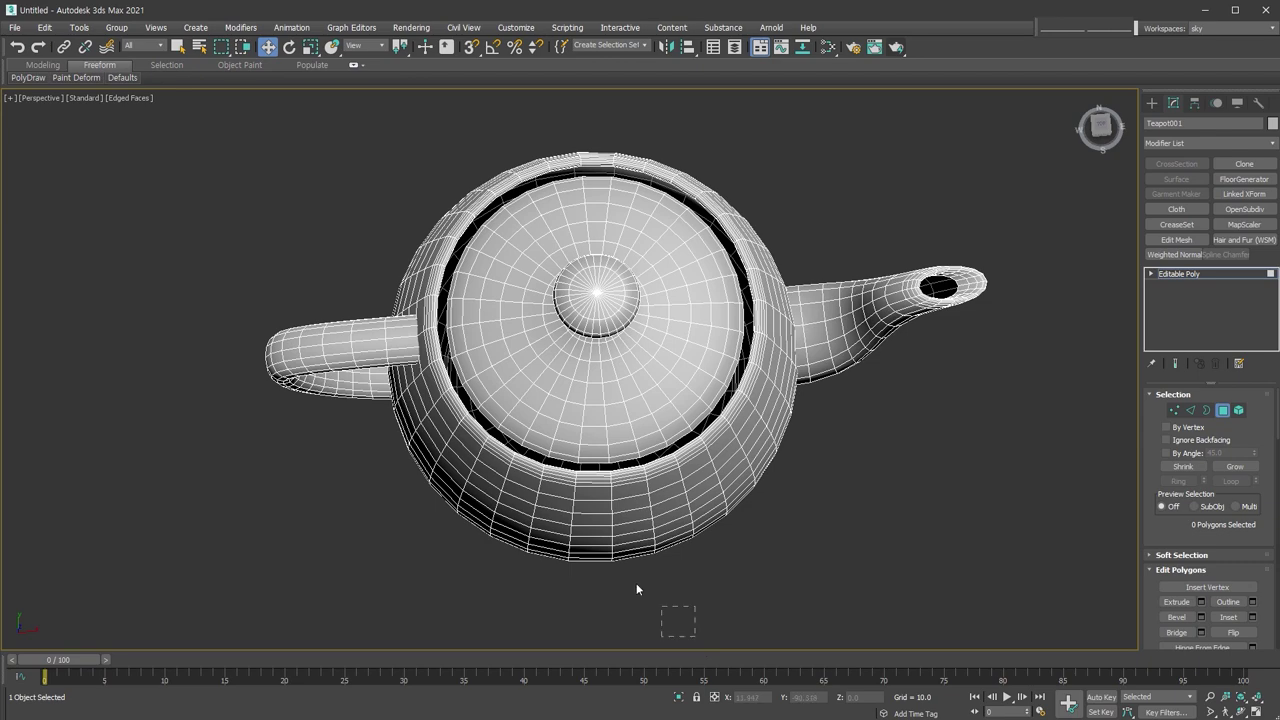
# - Box-select a patch of 37 polygons on the teapot's lower body and orbit to a side view
pyautogui.moveTo(636, 590); pyautogui.dragTo(505, 545)
pyautogui.keyDown('alt'); pyautogui.moveTo(505, 545); pyautogui.dragTo(729, 499, button='middle'); pyautogui.keyUp('alt')
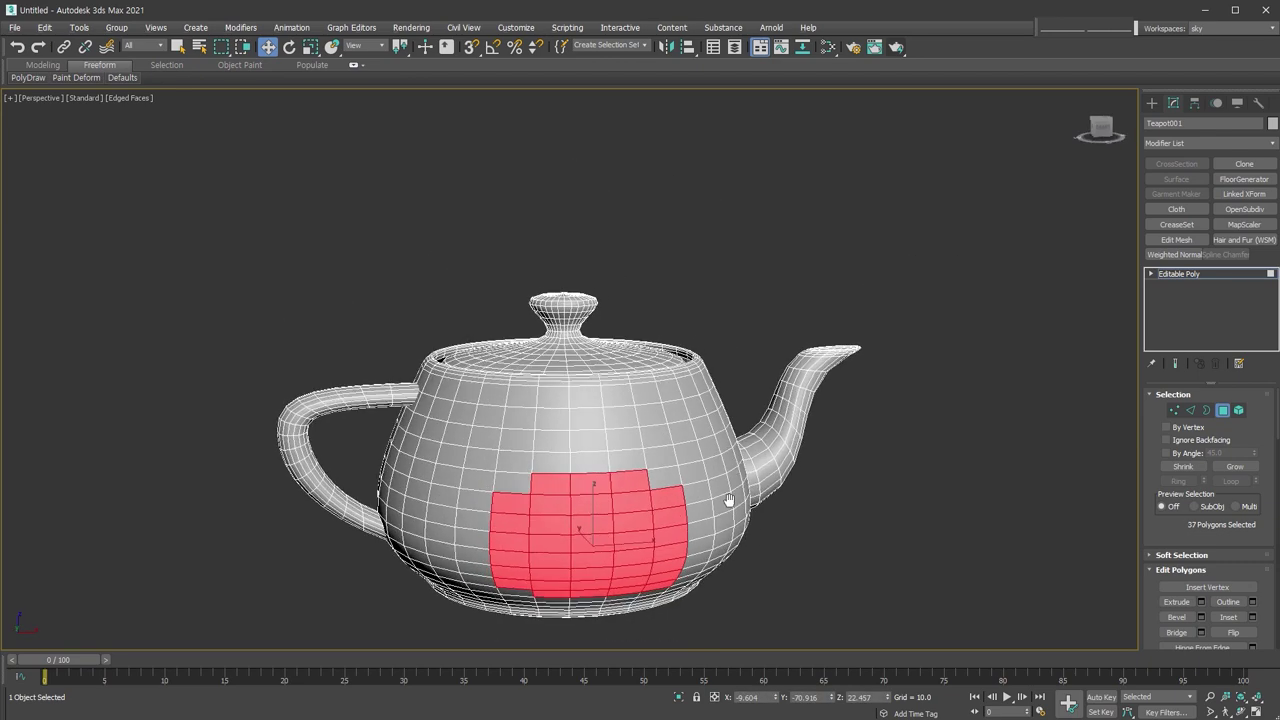
pyautogui.scroll(3, 711, 327)
pyautogui.scroll(-1, 700, 349)
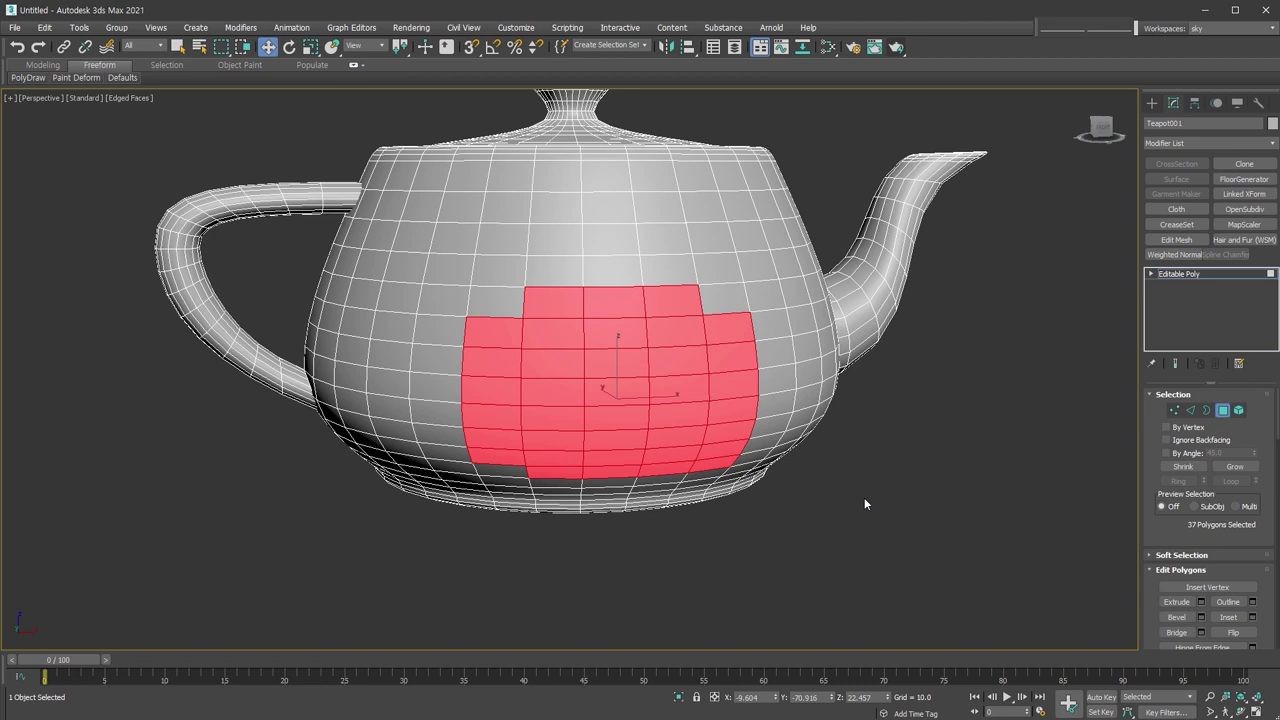
# - Convert the 37-polygon patch to its border edges, then all 87 edges, then its 61 inner edges
pyautogui.click(1191, 411)
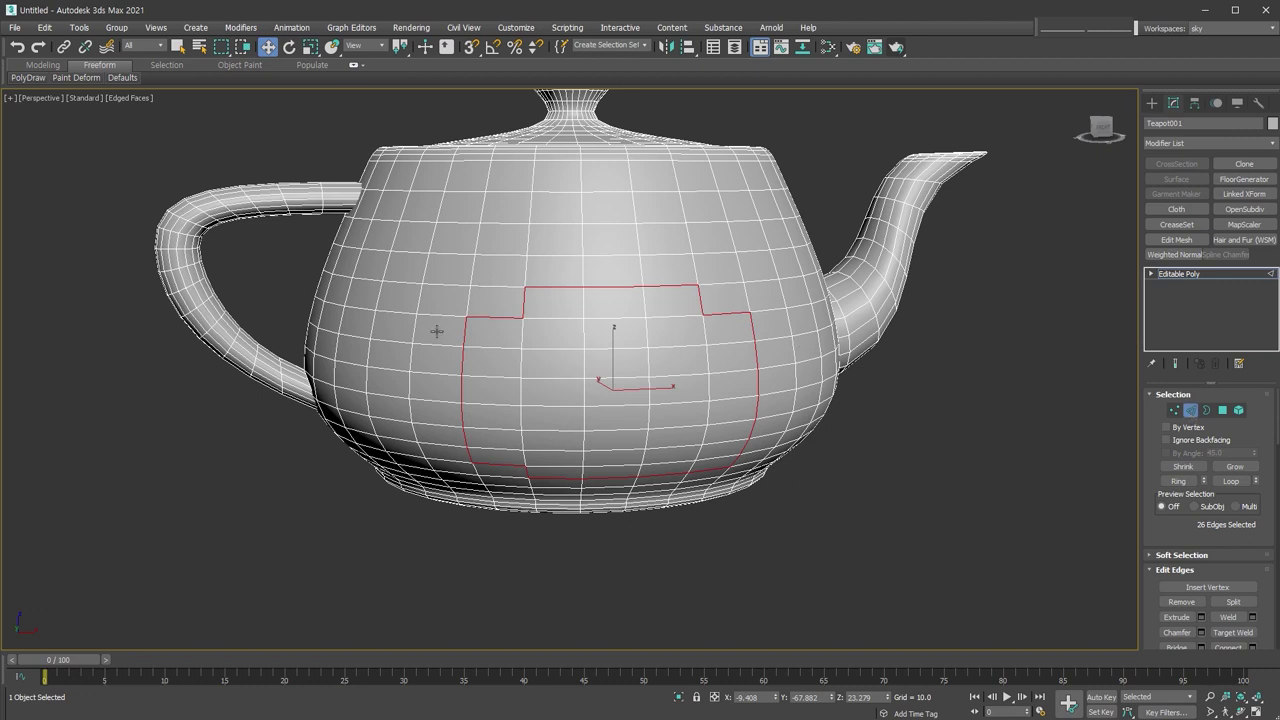
pyautogui.click(1222, 410)
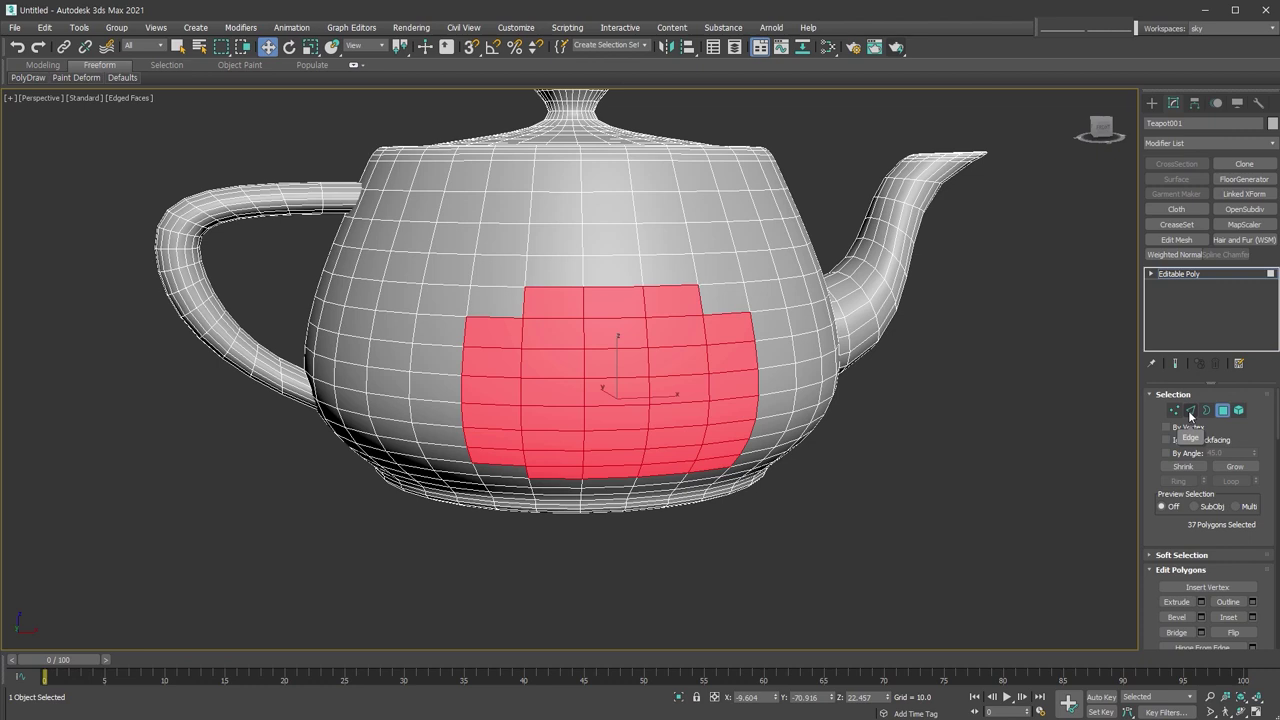
pyautogui.click(1189, 411)
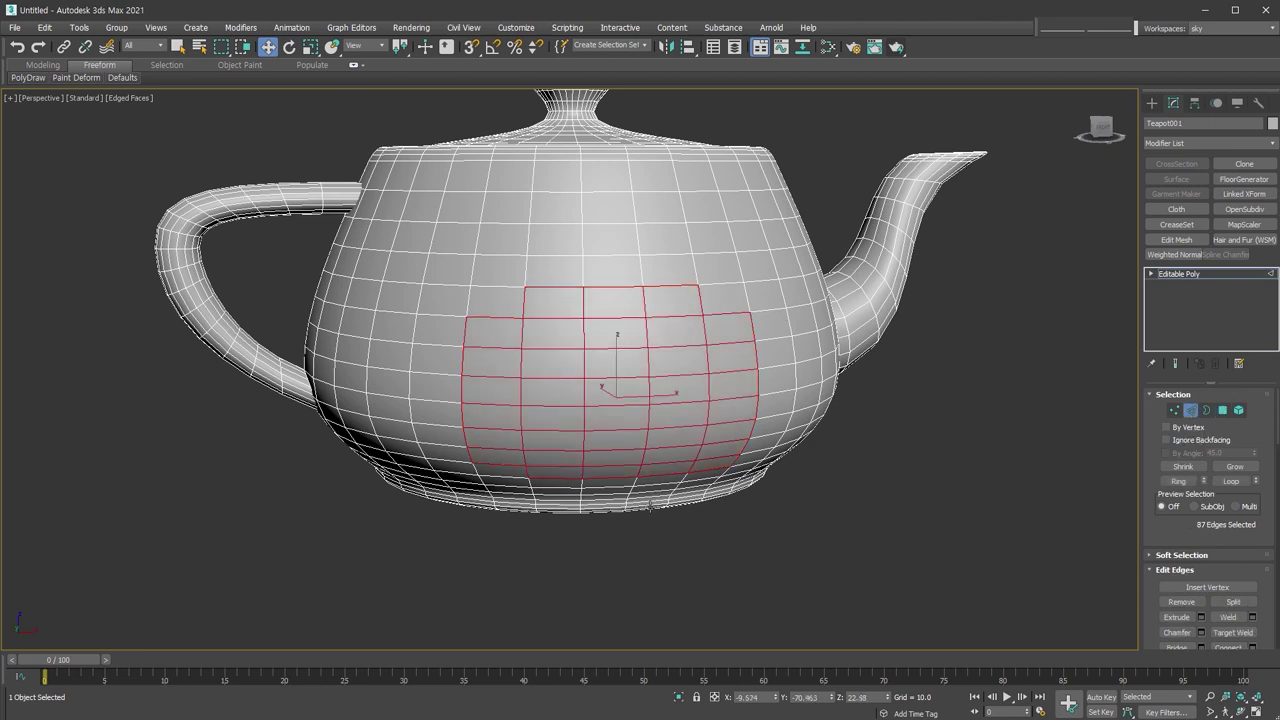
pyautogui.click(1222, 411)
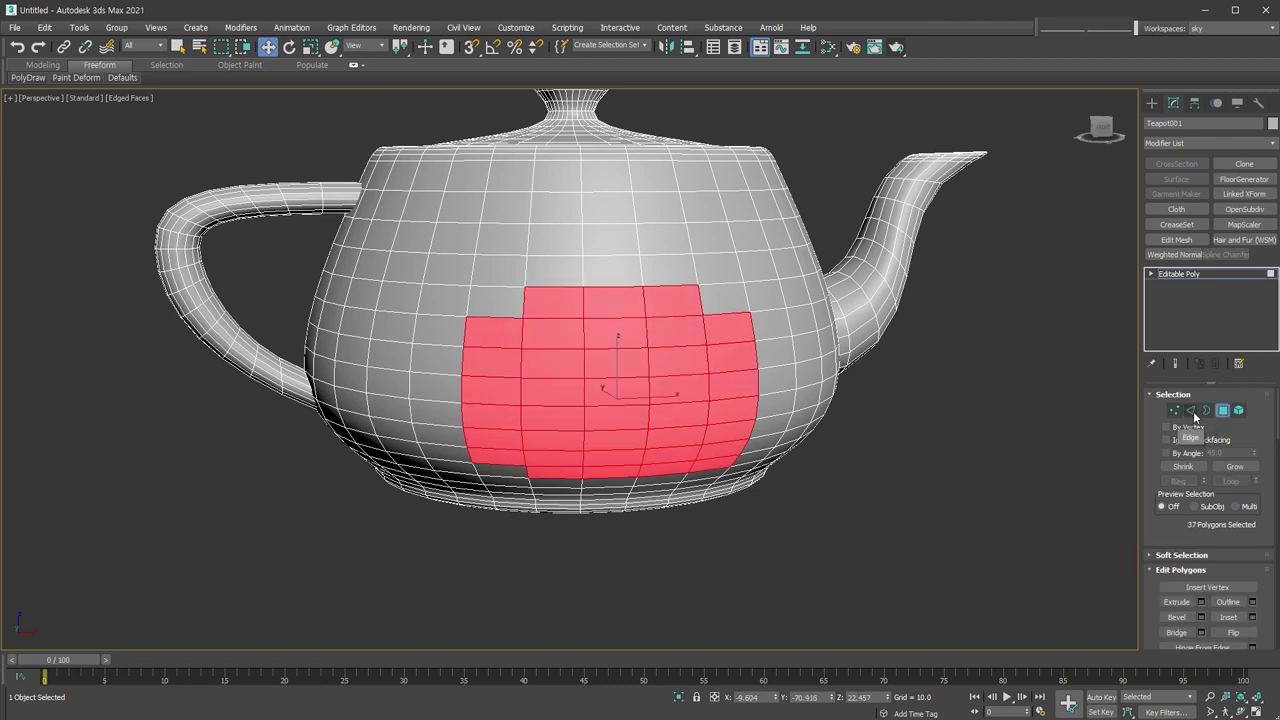
pyautogui.click(1191, 411)
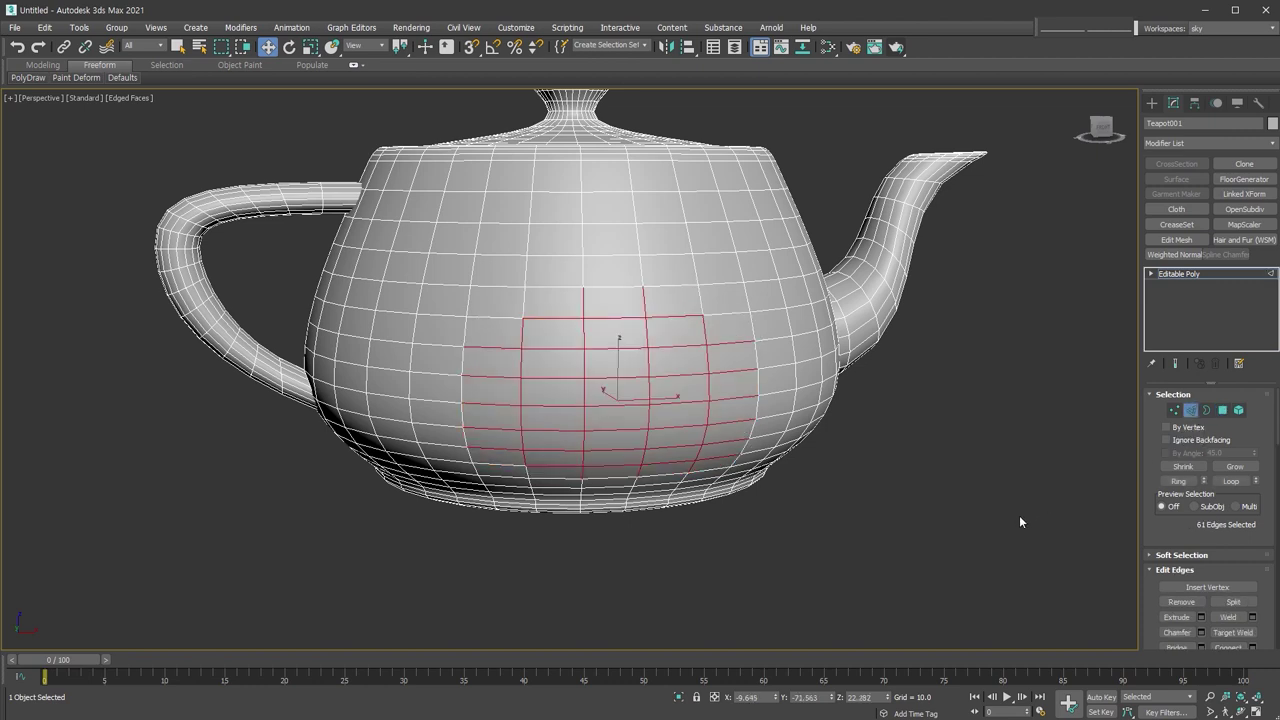
# - Convert the 37-polygon patch to 25 vertices, then 26 vertices, and view the teapot slightly from above
pyautogui.click(1222, 410)
pyautogui.click(1175, 411)
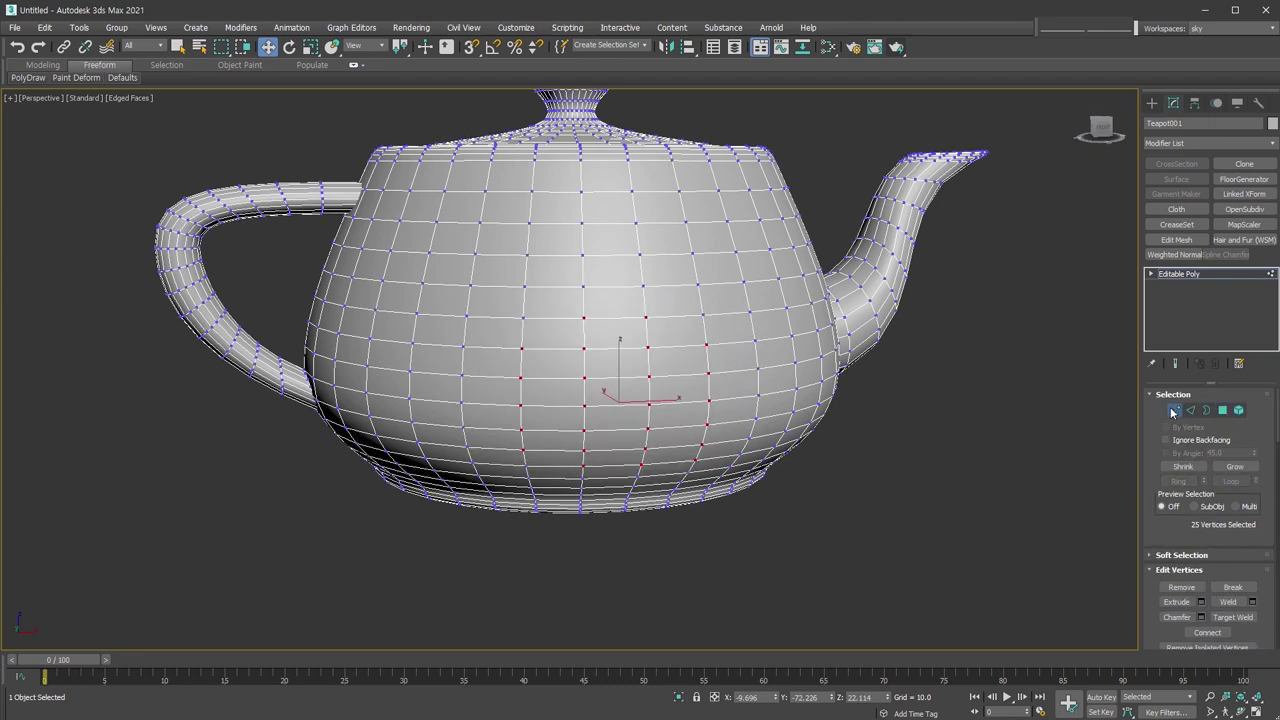
pyautogui.click(1222, 410)
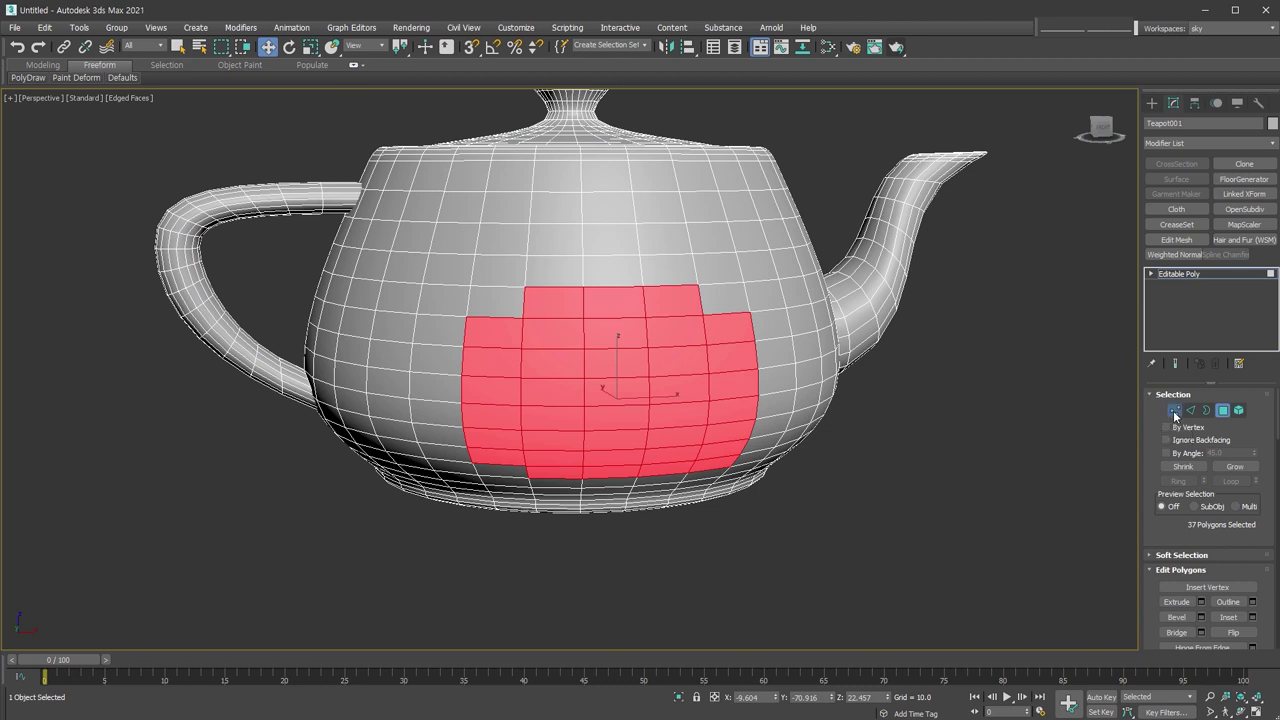
pyautogui.click(1175, 412)
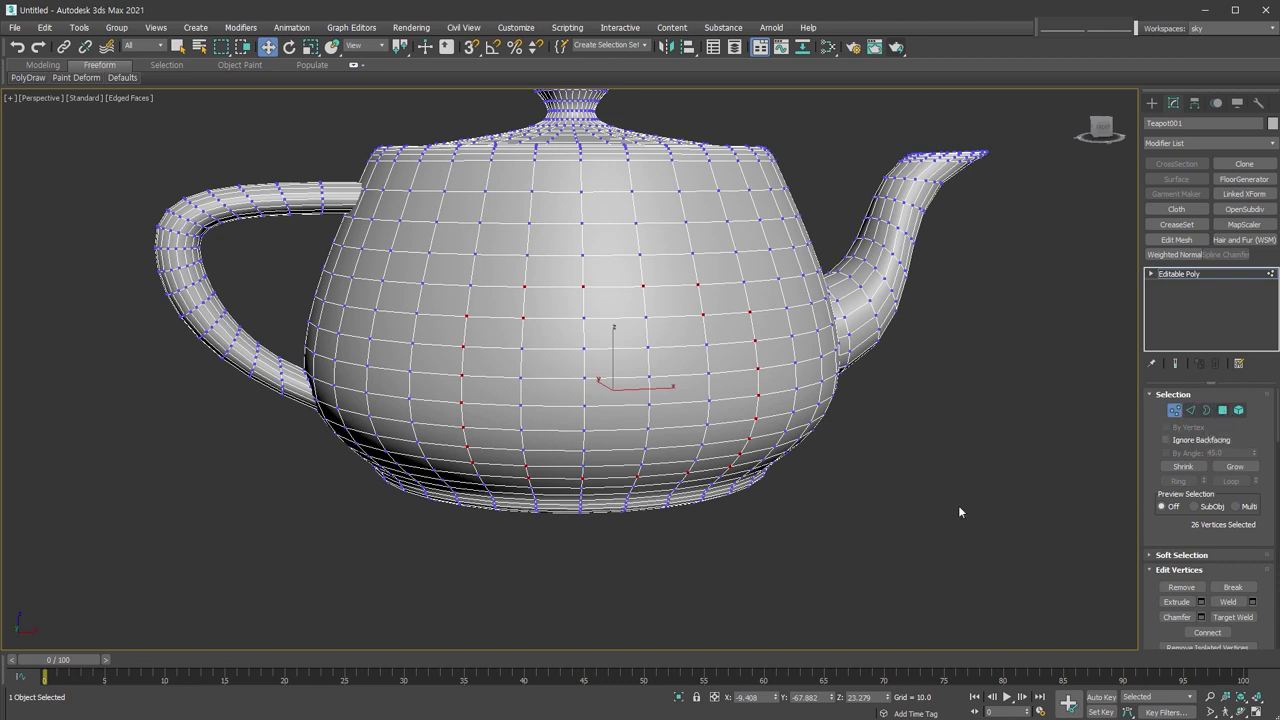
pyautogui.moveTo(964, 506)
pyautogui.mouseDown(button='middle')
pyautogui.moveTo(929, 491)
pyautogui.moveTo(927, 523)
pyautogui.mouseUp(button='middle')
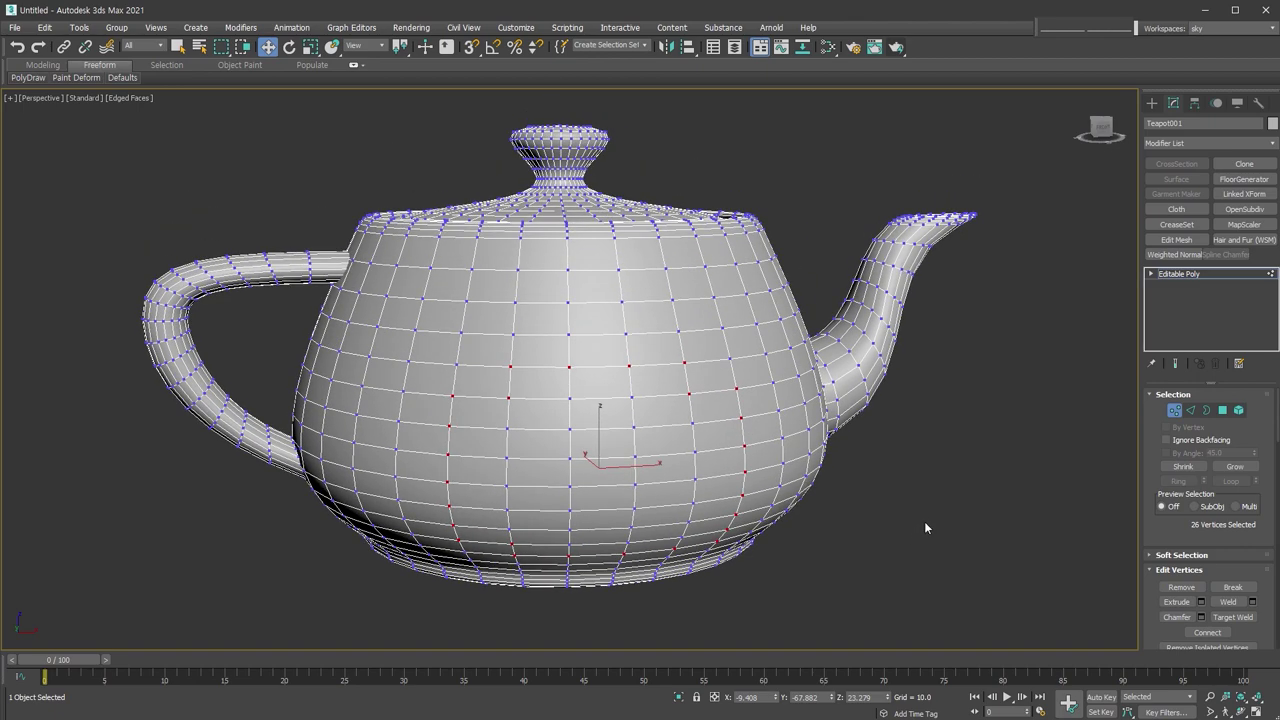
# - Turn off the active Vertex button so the whole Teapot001 object is selected
pyautogui.click(1174, 410)
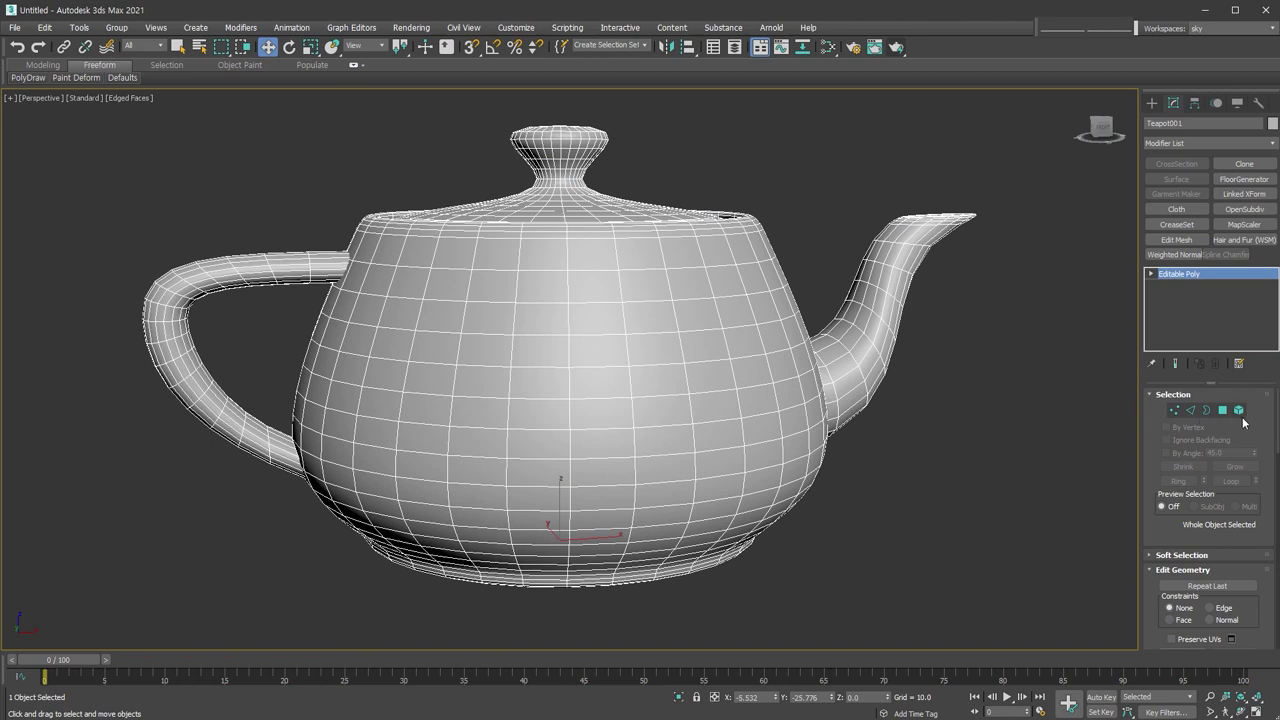